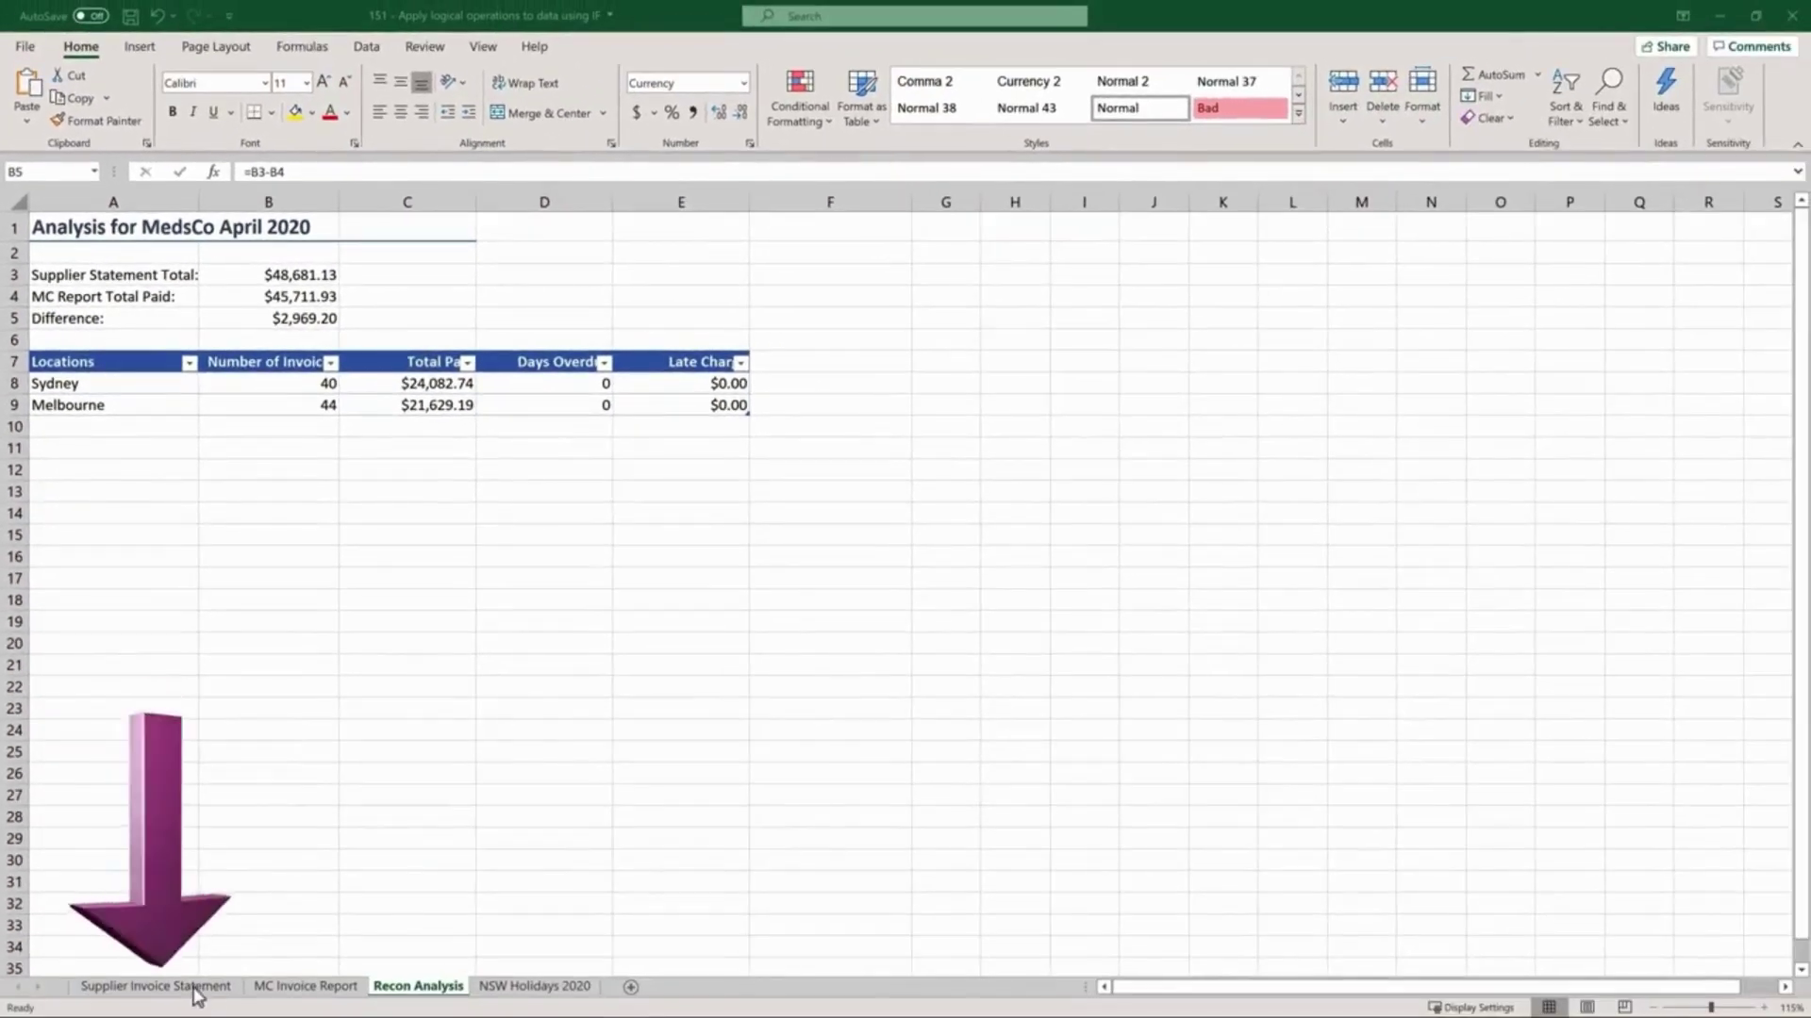
# - On the MC Invoice Report sheet, fill the Over Due column with an IF formula returning "Yes" when Payment Date exceeds Due Date, otherwise an empty string
pyautogui.click(183, 988)
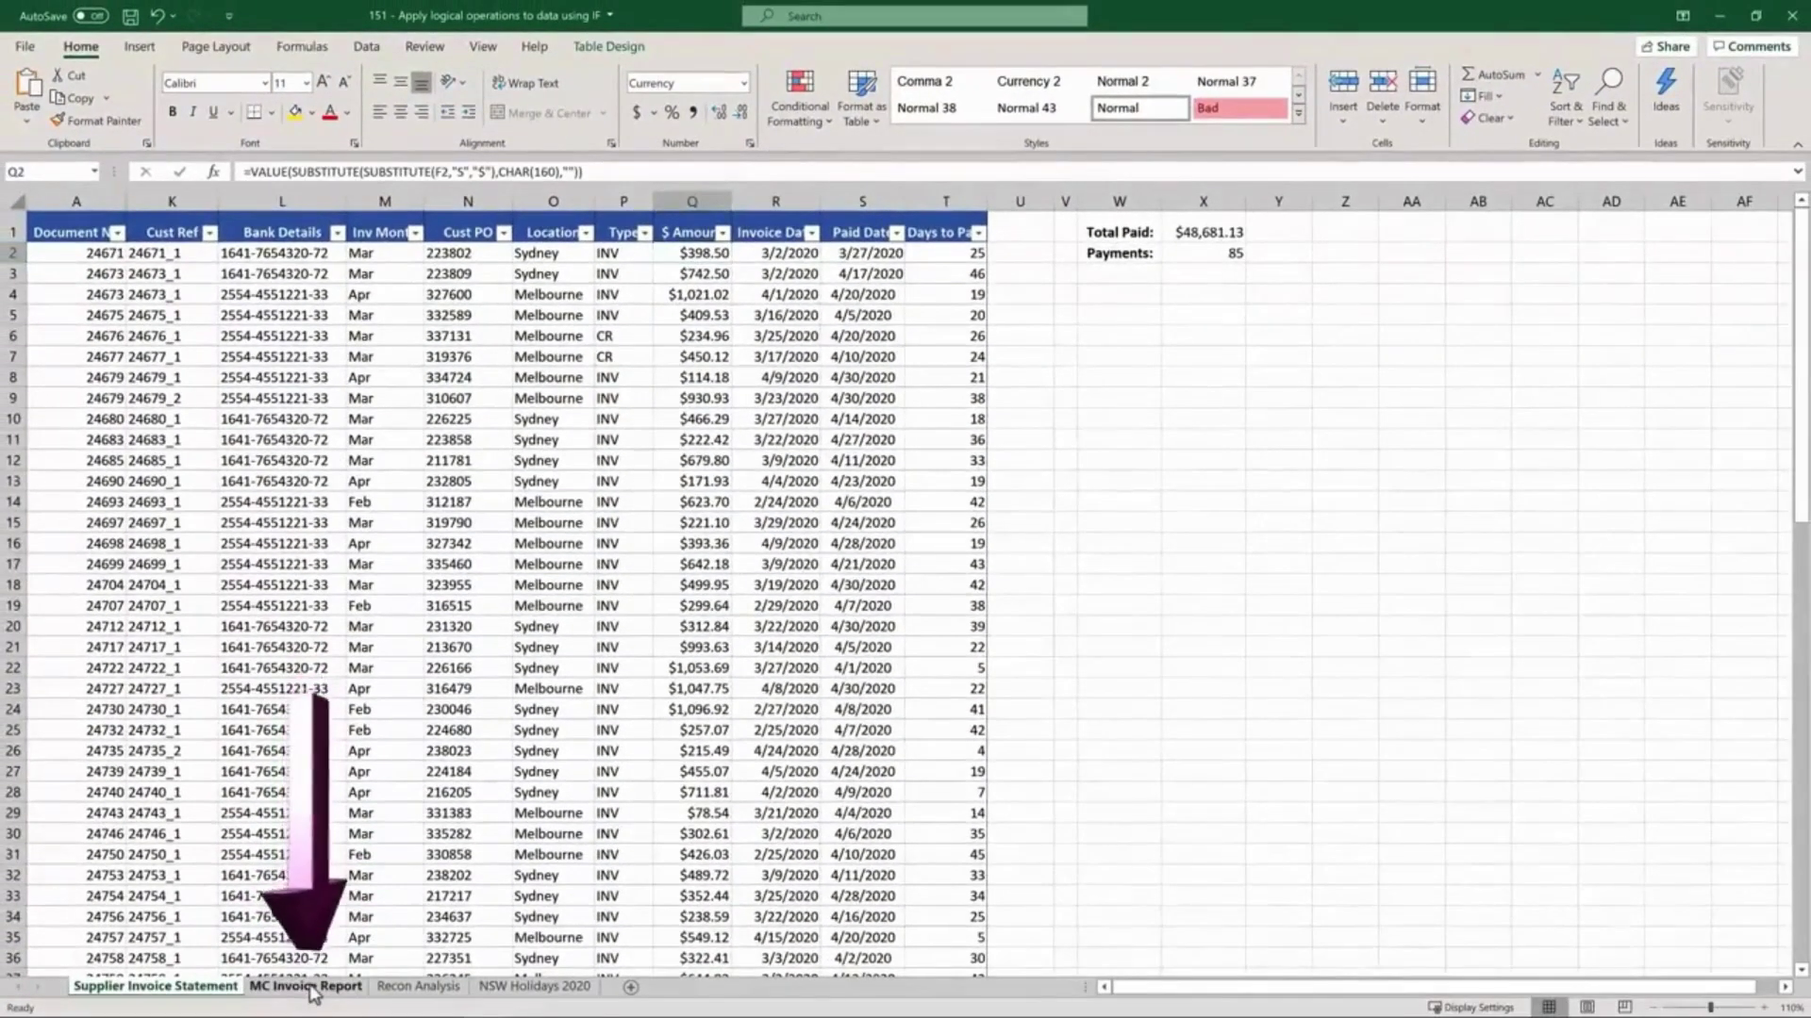
pyautogui.click(311, 986)
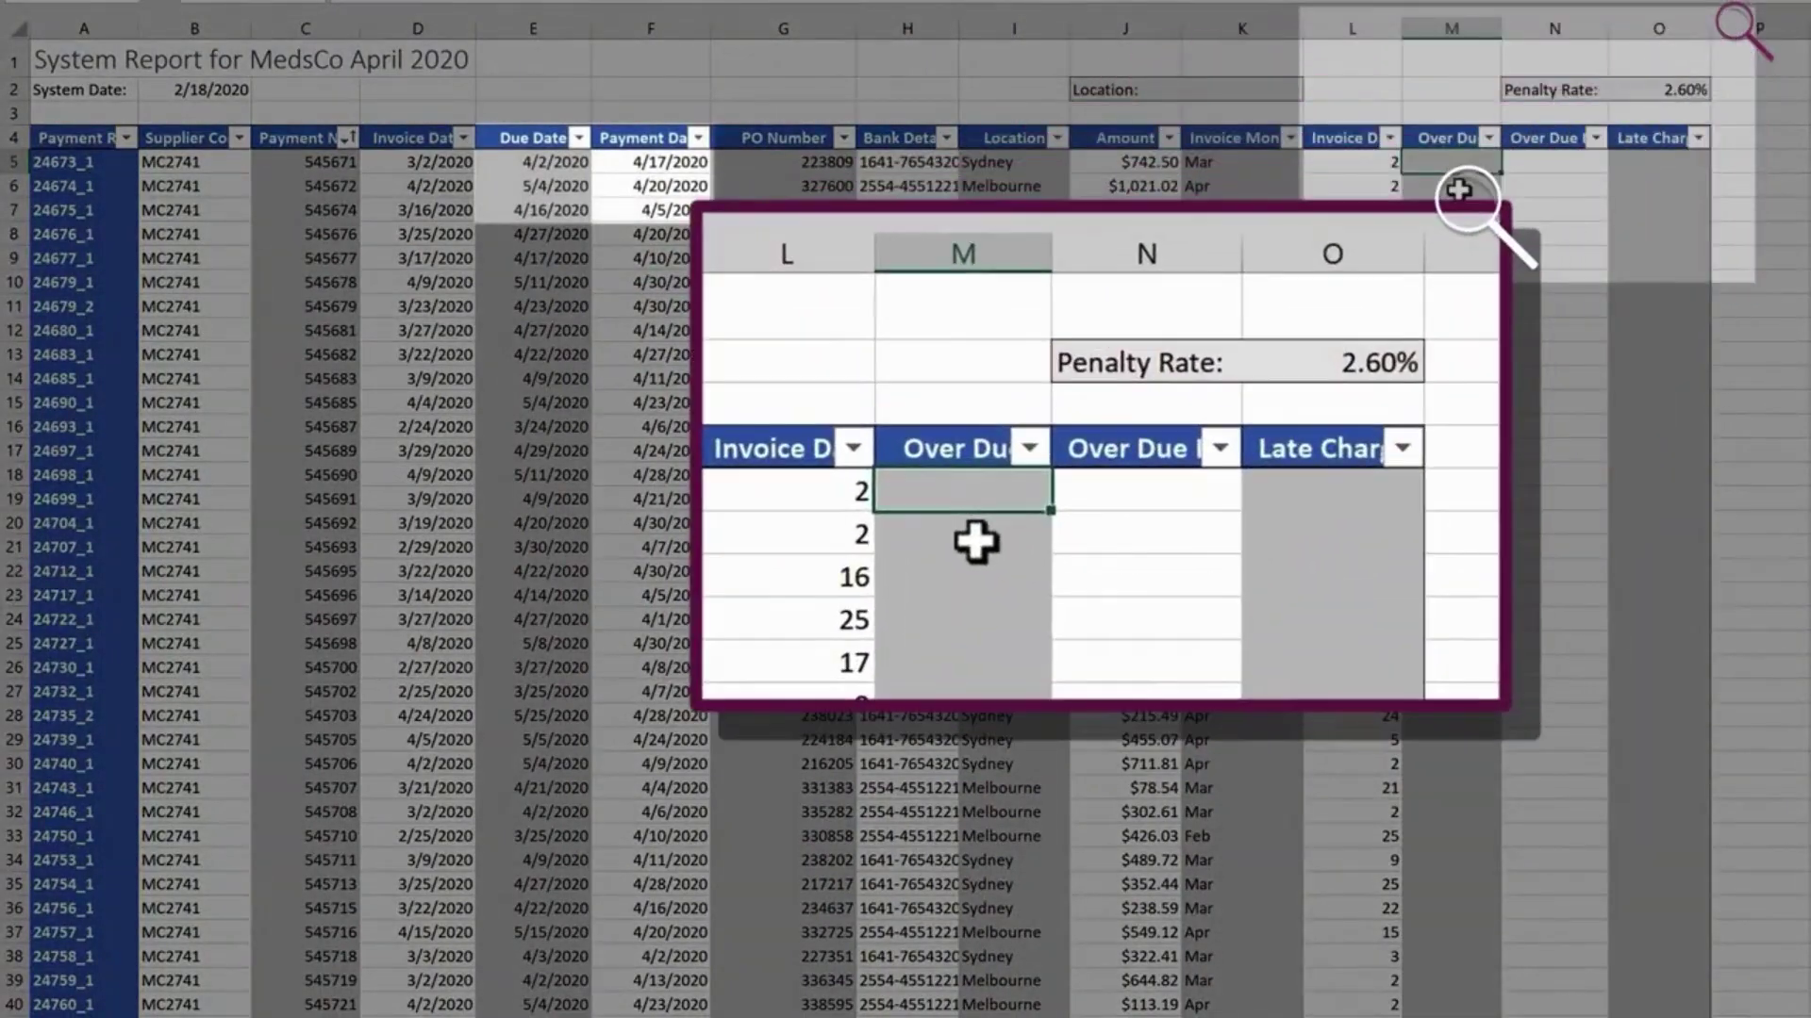
pyautogui.write('=if')
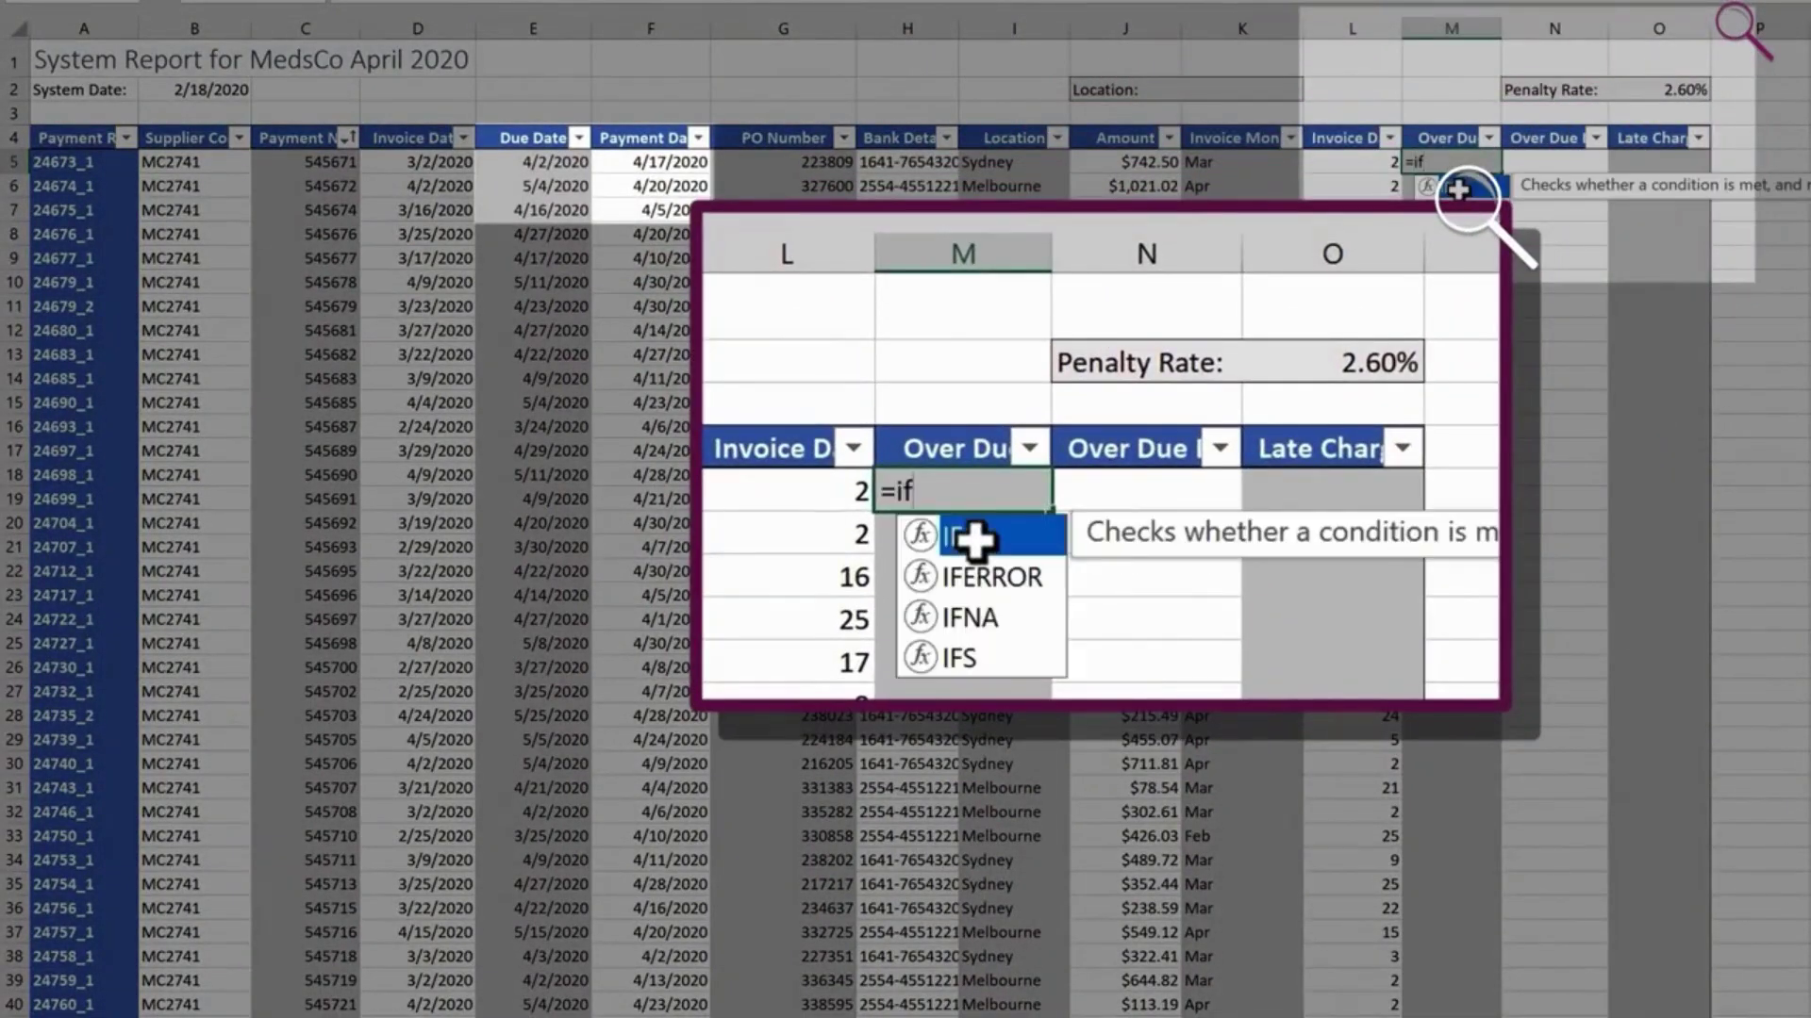
pyautogui.press('Tab')
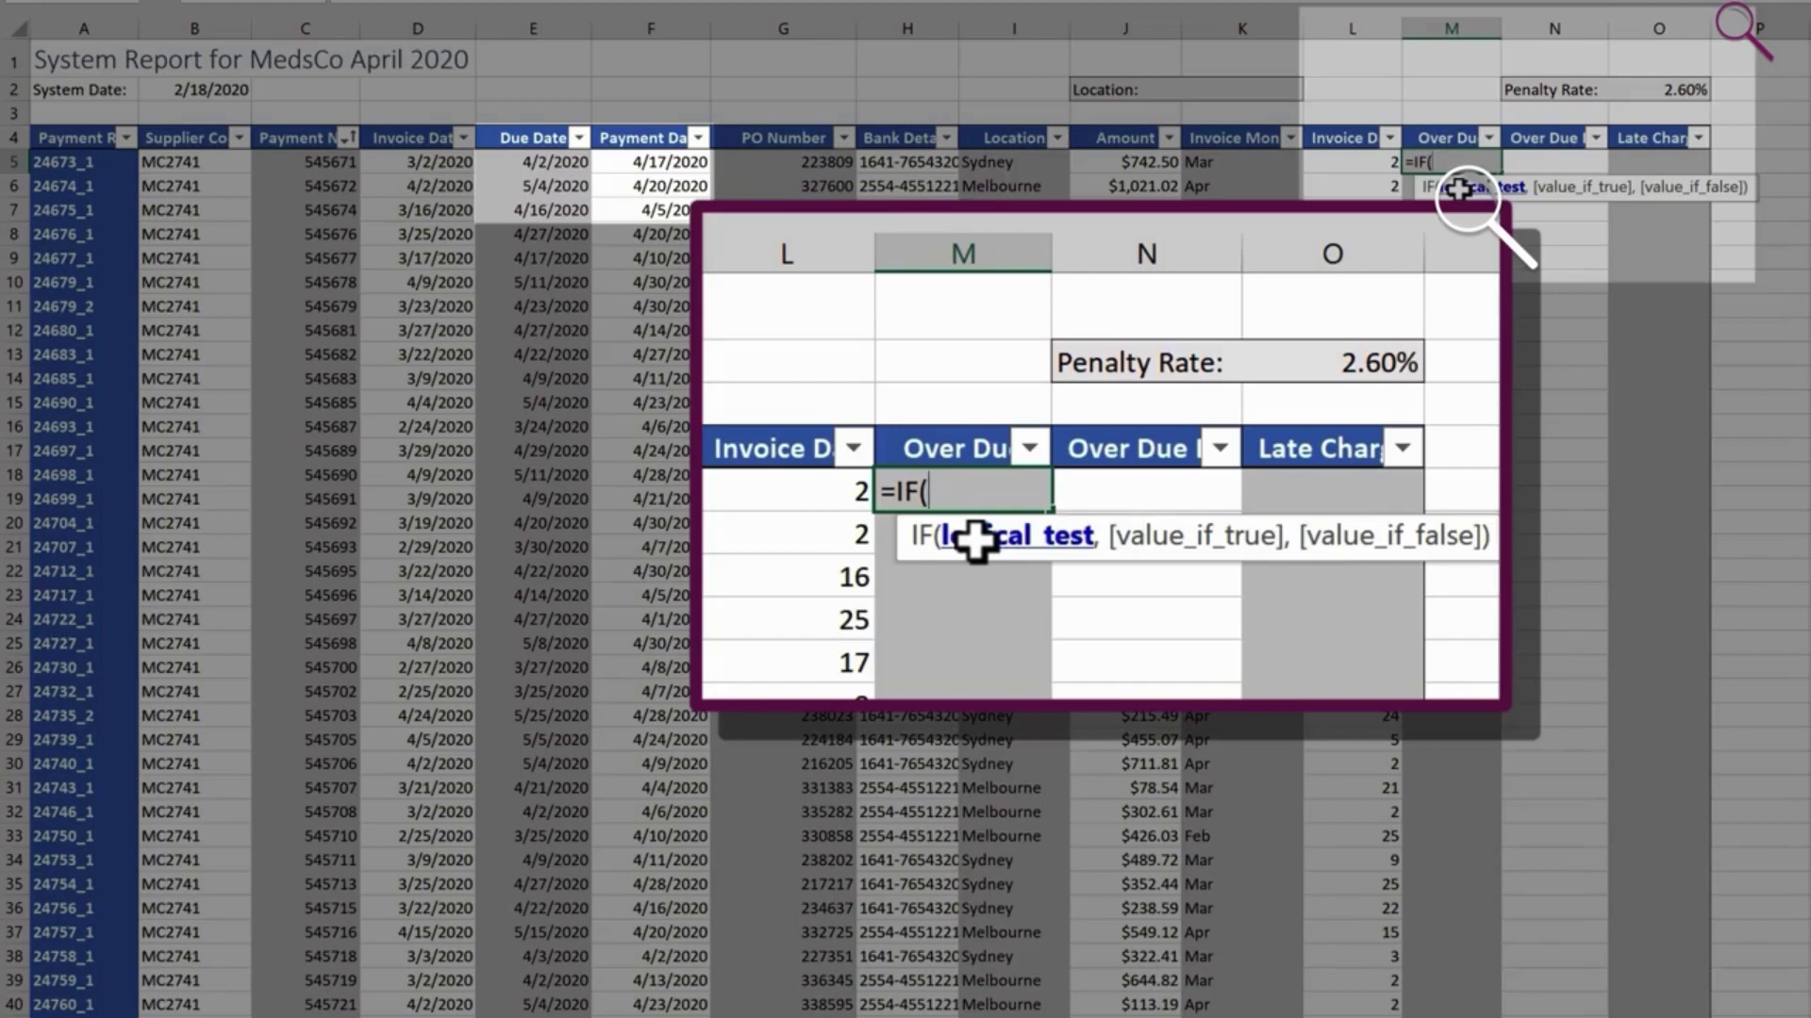
pyautogui.click(664, 166)
pyautogui.write('>')
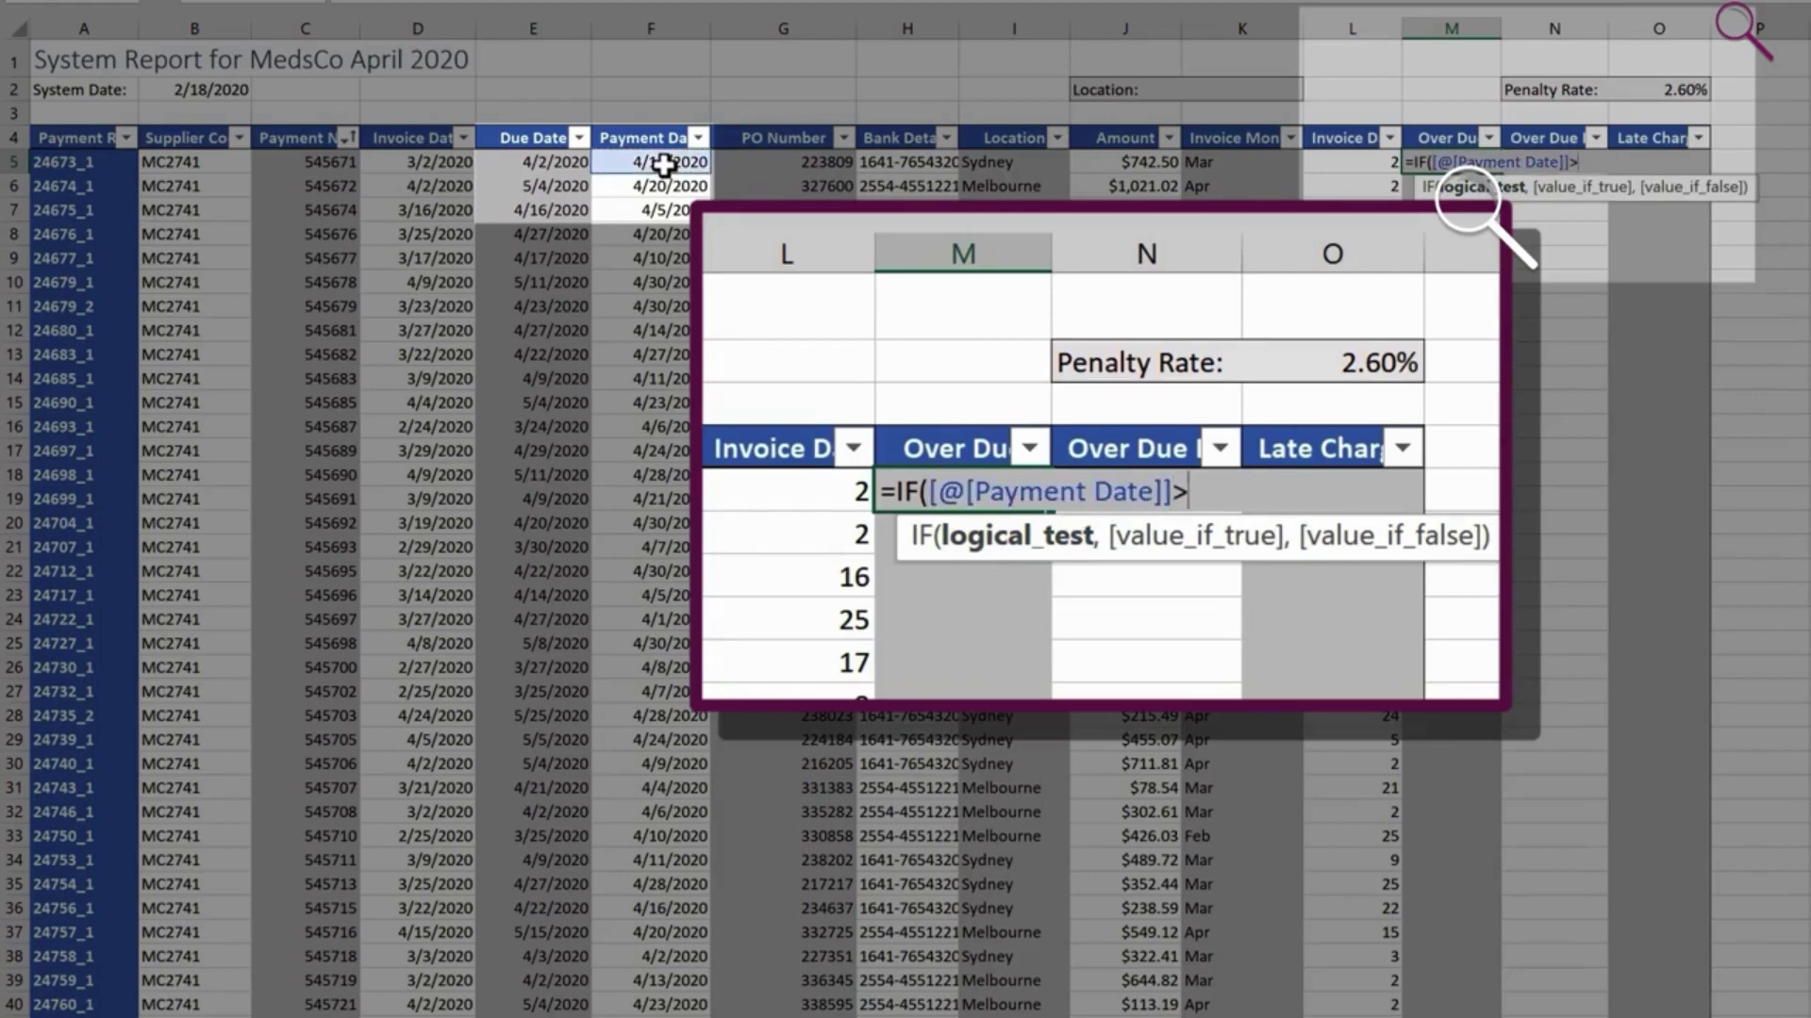
pyautogui.click(568, 163)
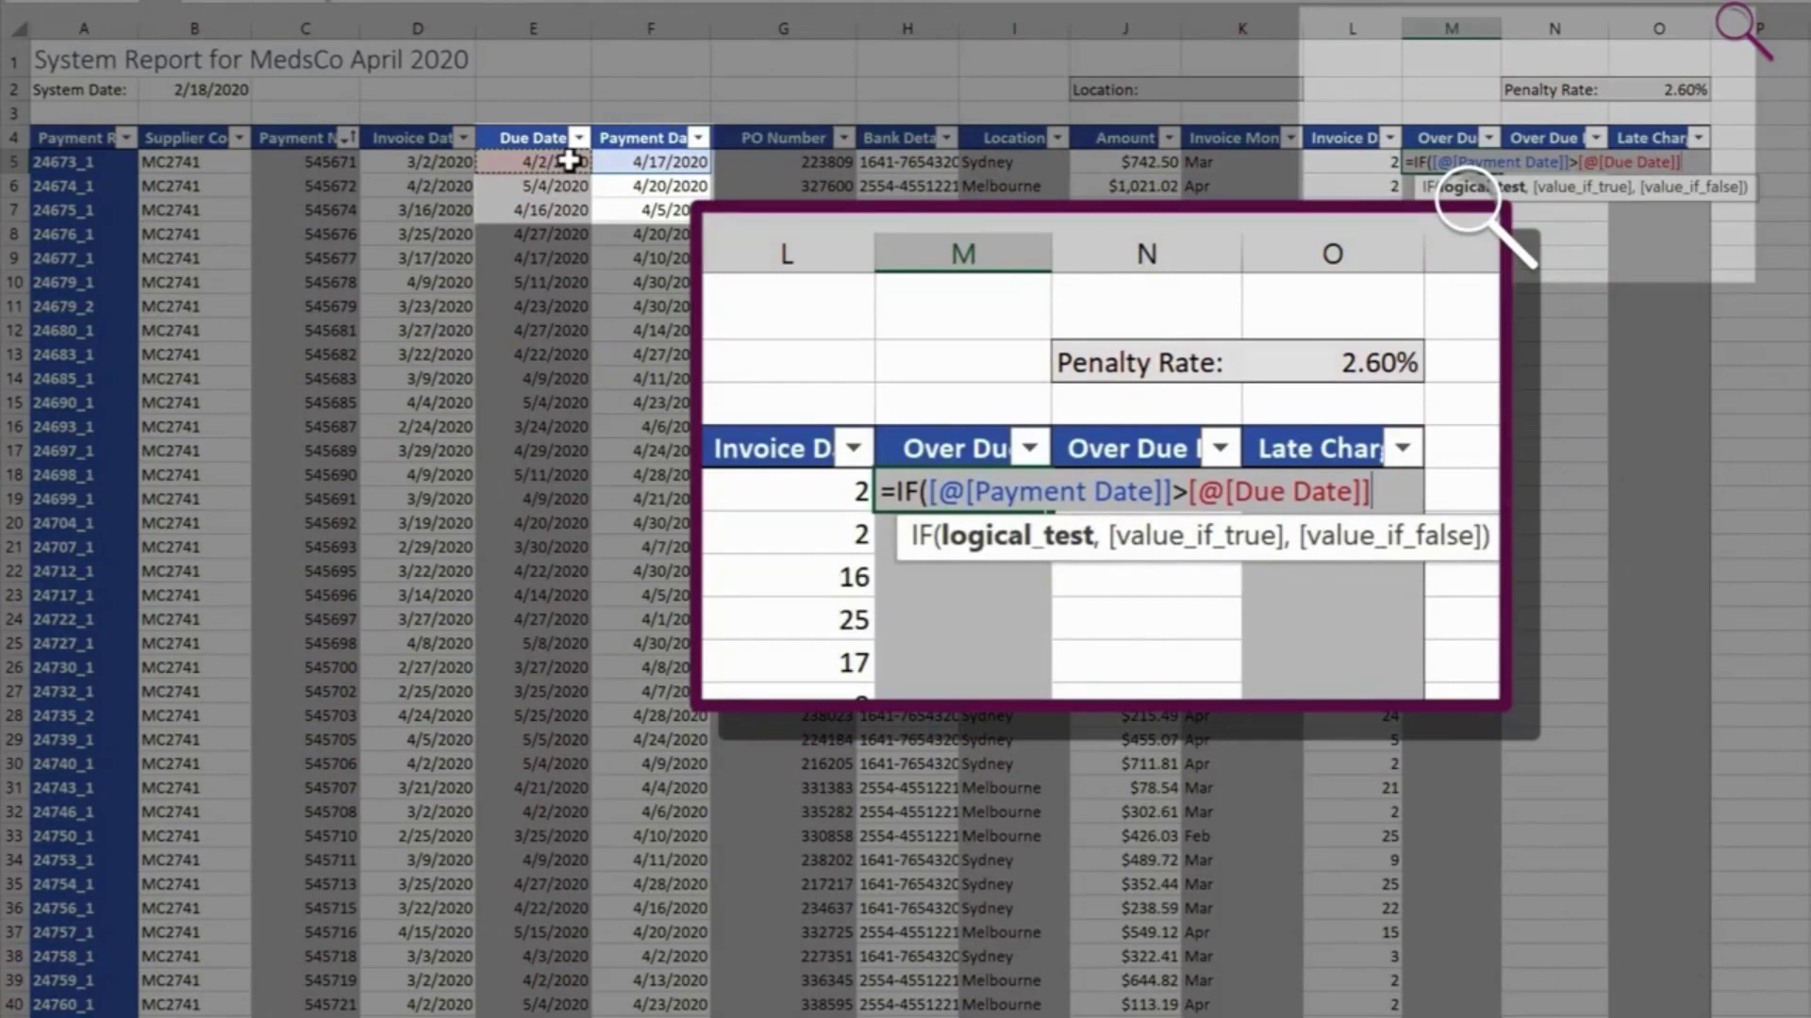
pyautogui.write(',')
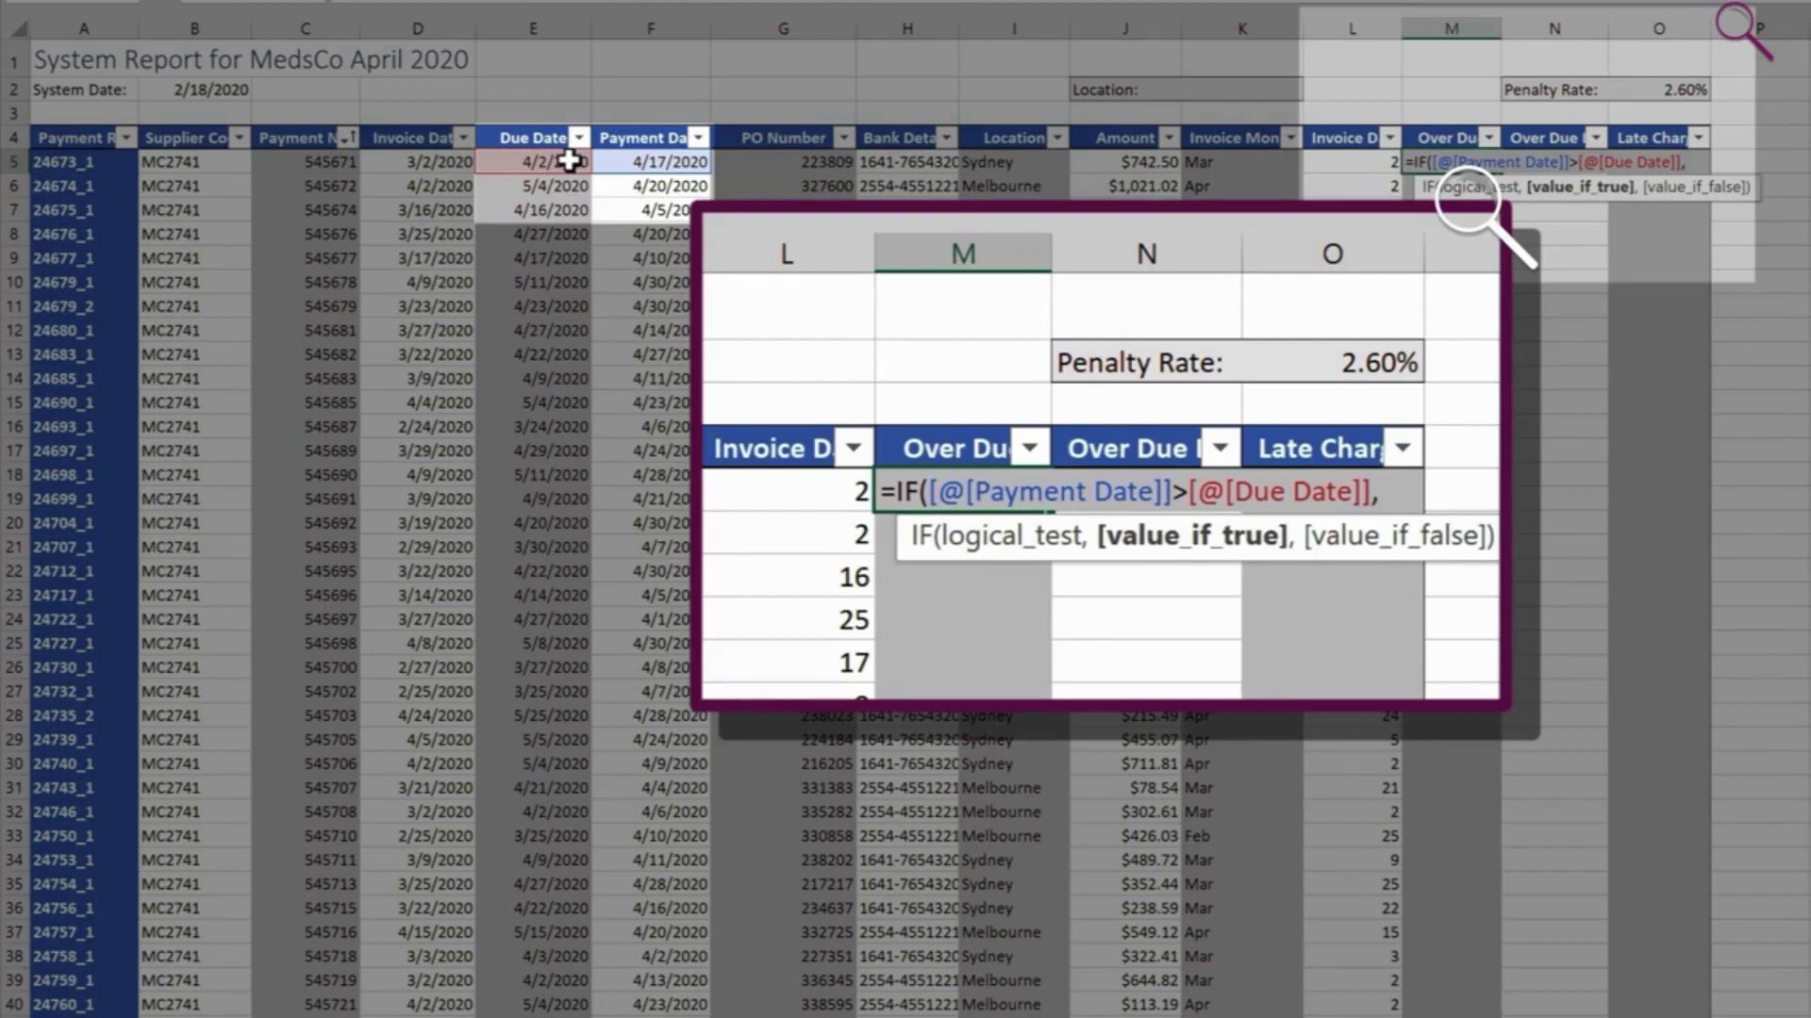
pyautogui.write('"Yes"')
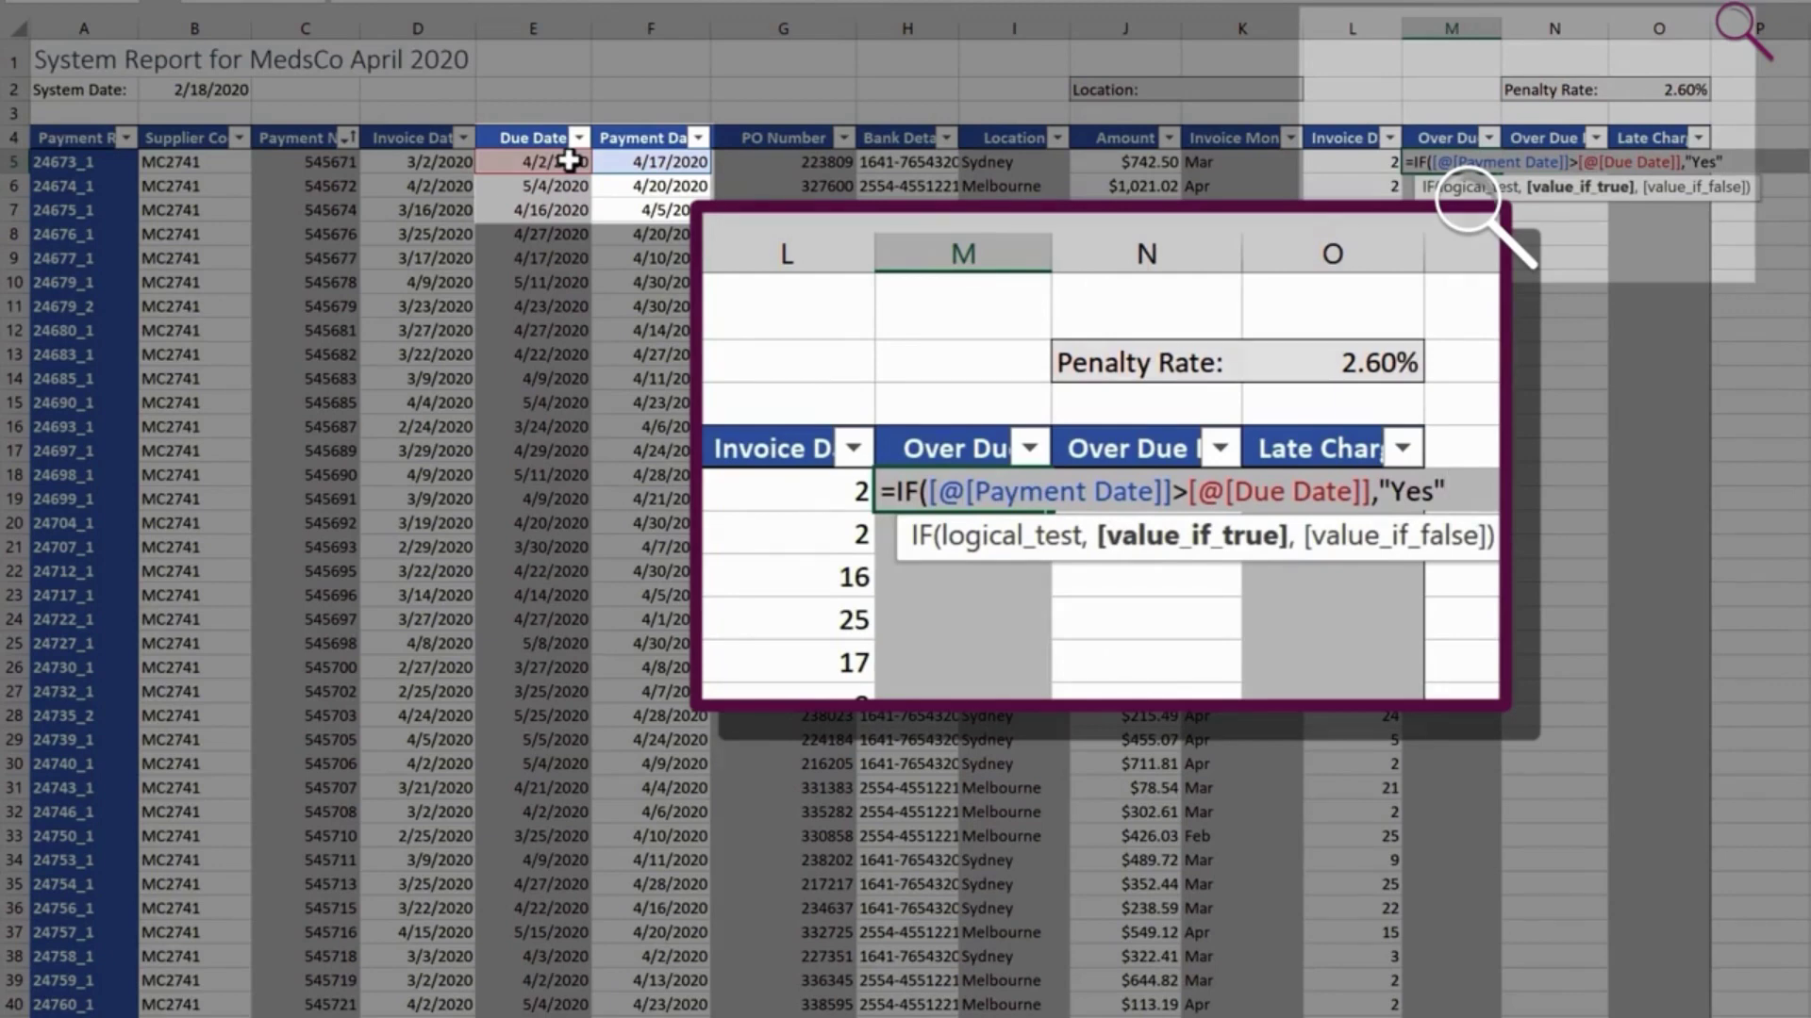
pyautogui.write(',')
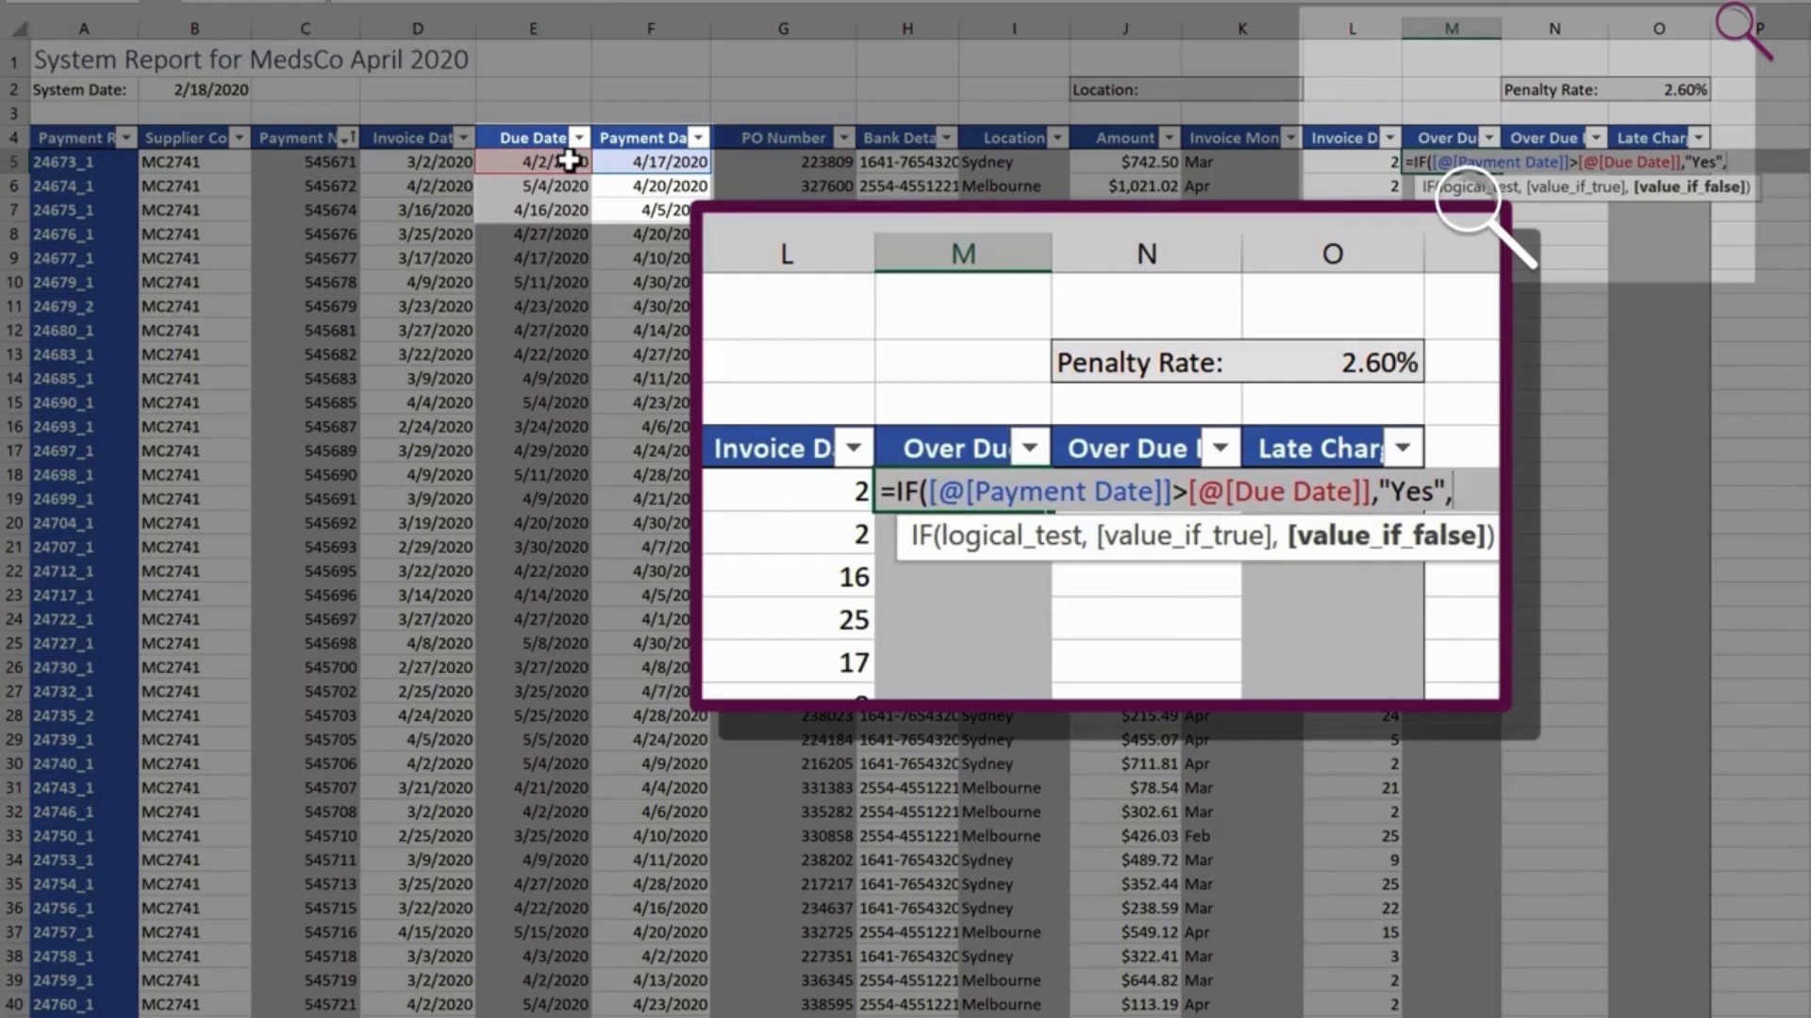
pyautogui.write('"")')
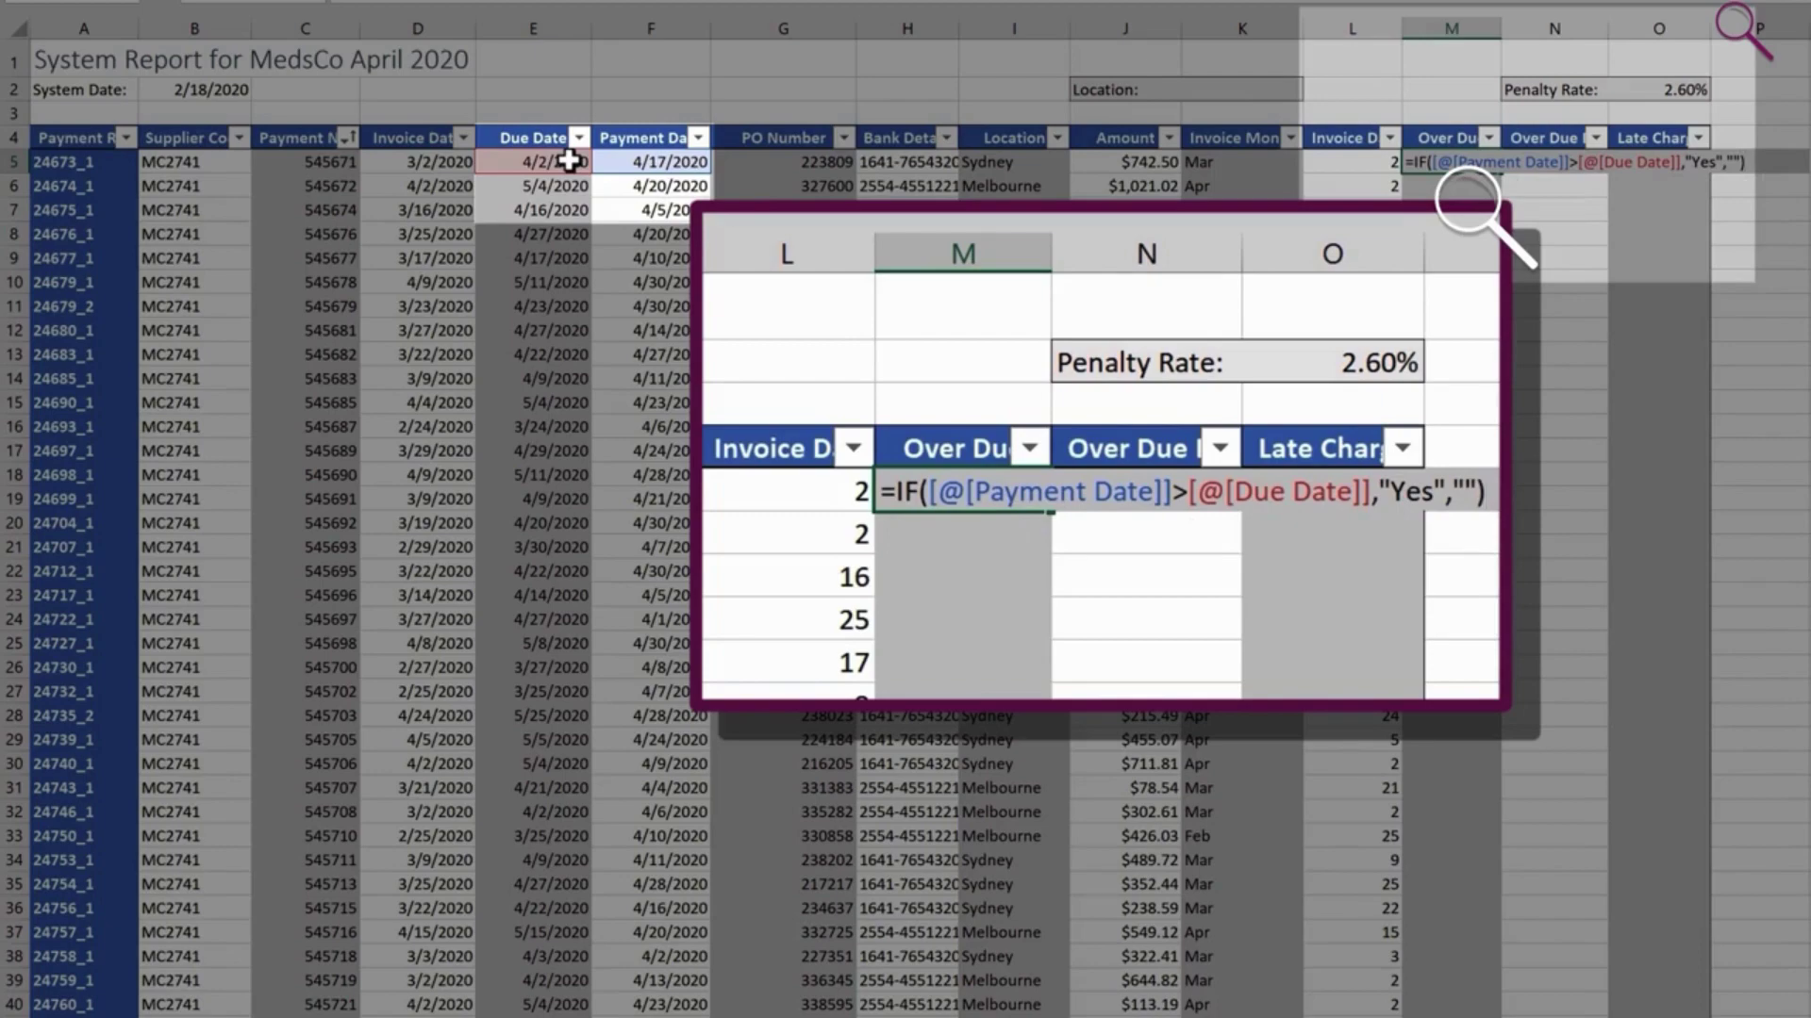
pyautogui.press('Return')
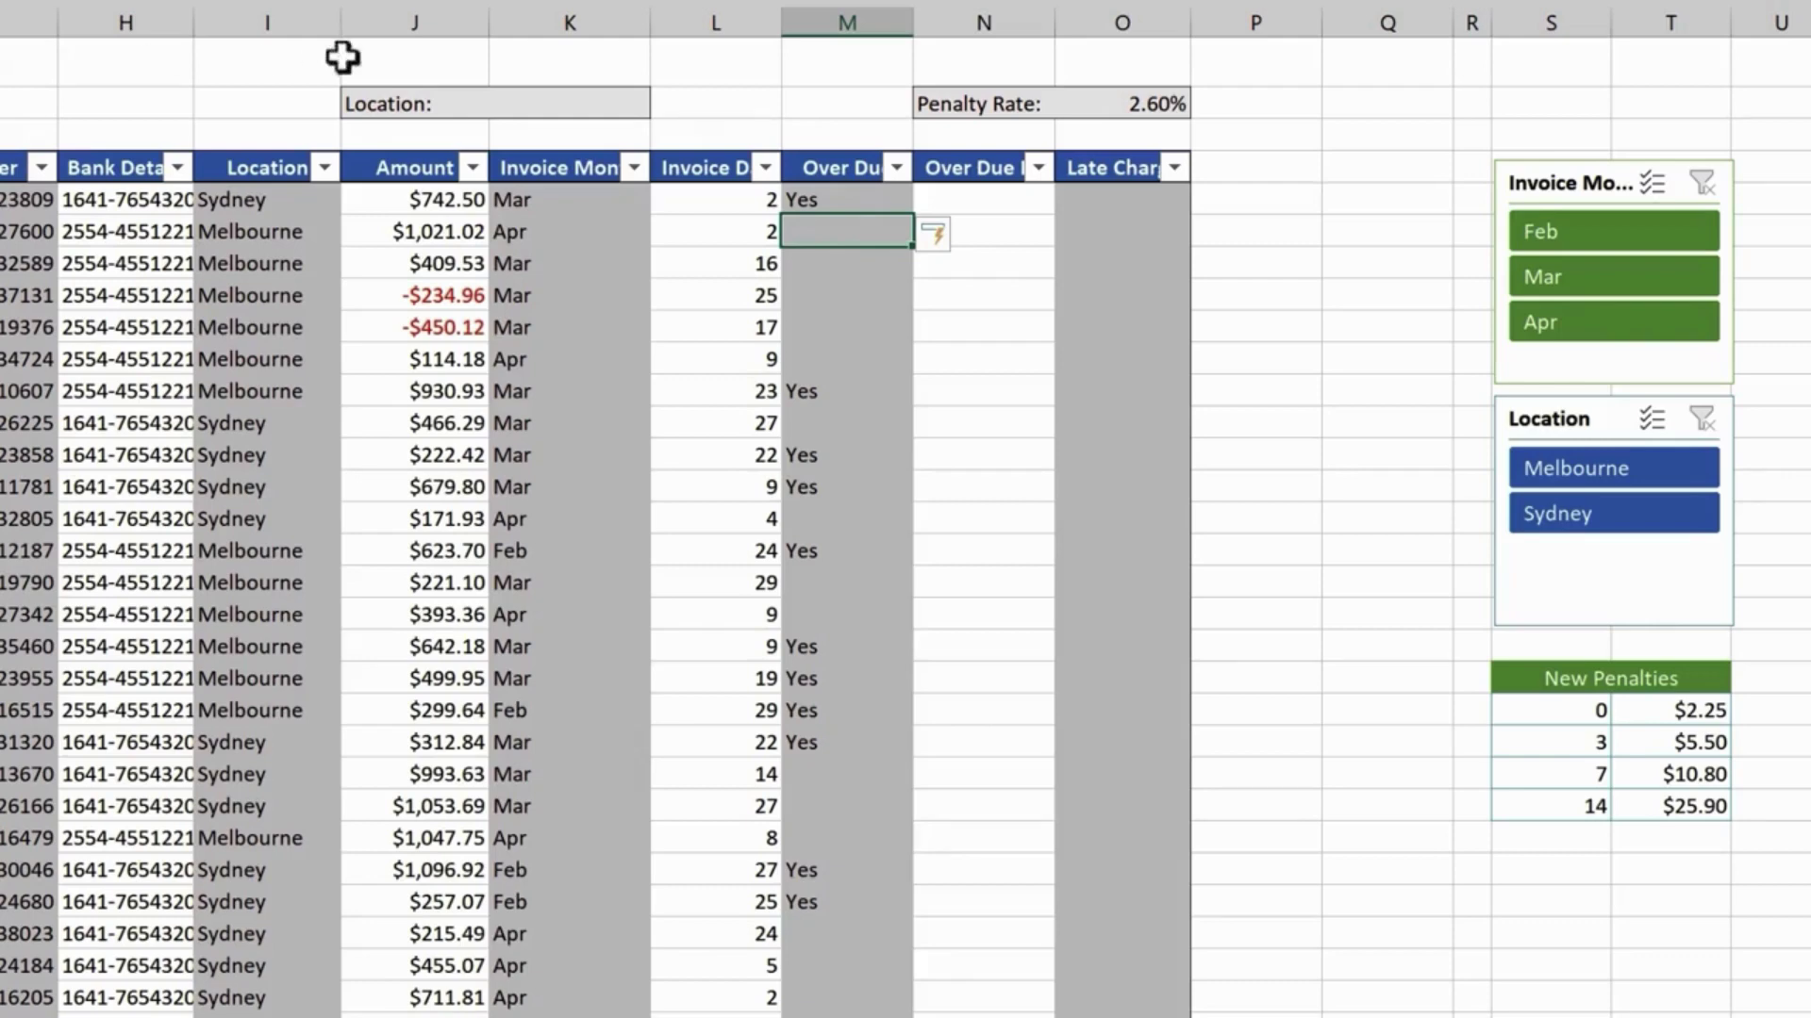
# - Begin an IF formula in cell N5 that returns 0 when the row's Over Due value equals ""
pyautogui.click(1014, 195)
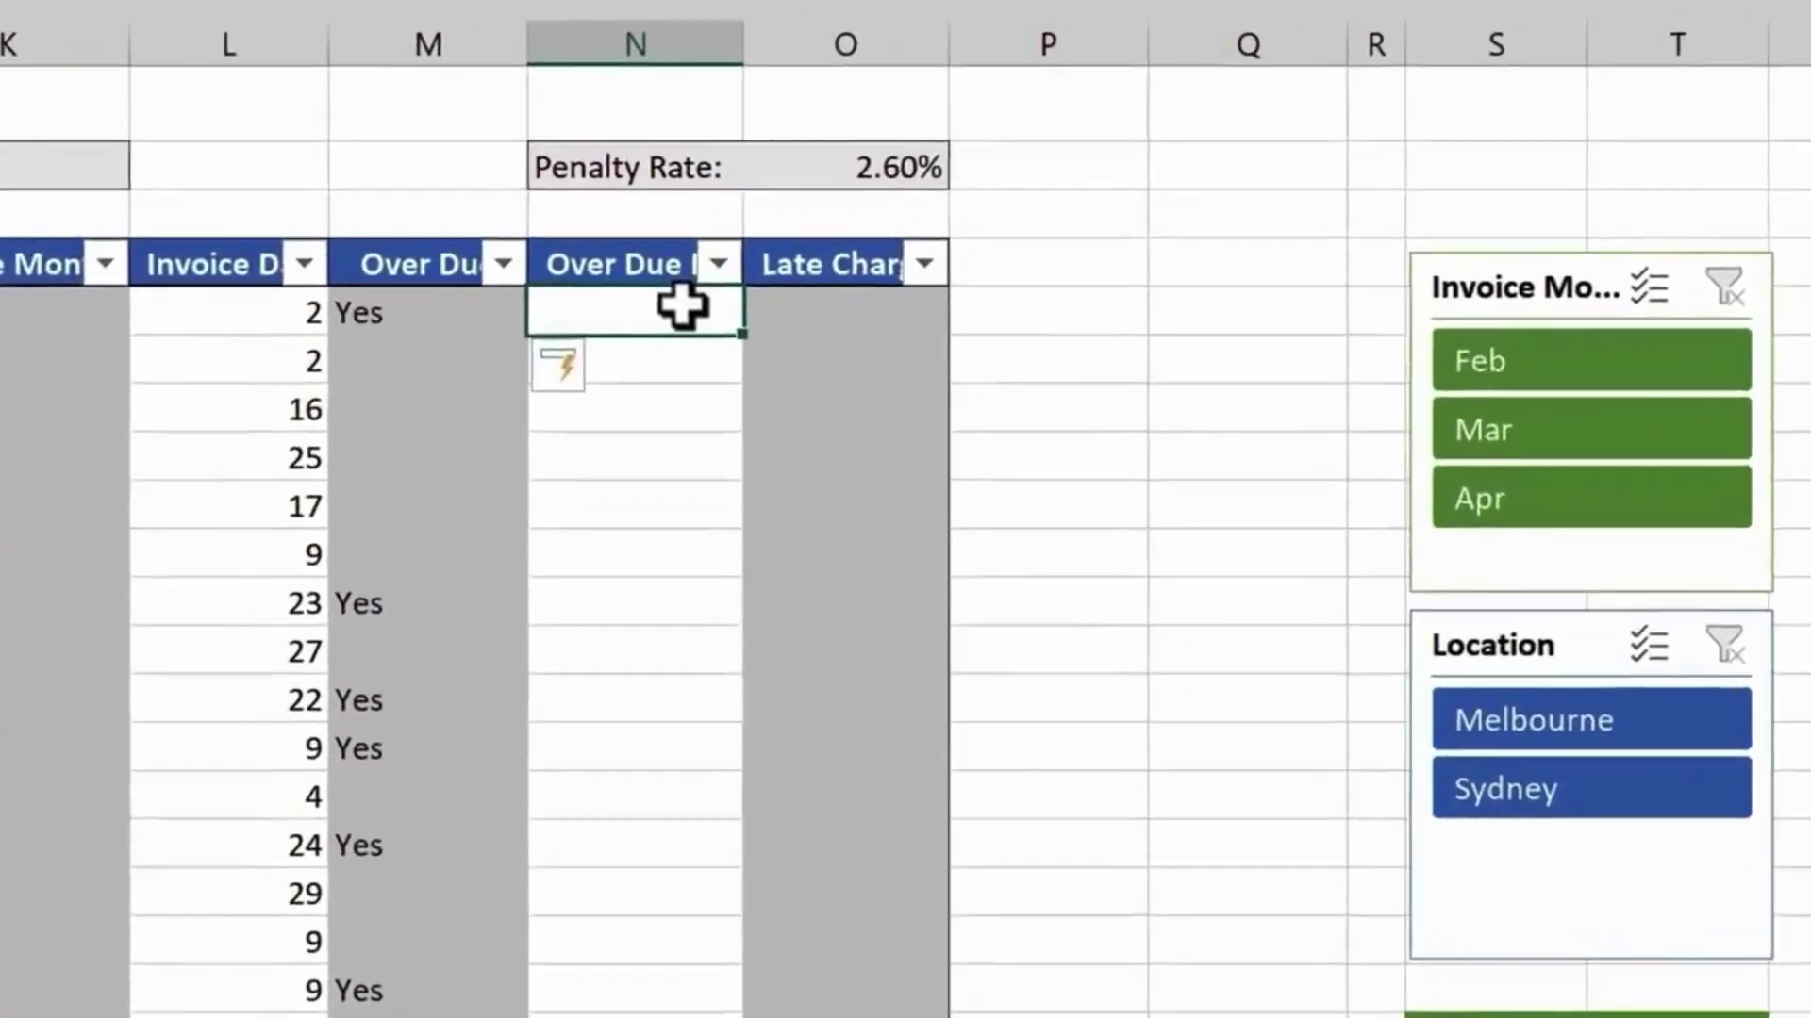
pyautogui.write('=if')
pyautogui.press('Tab')
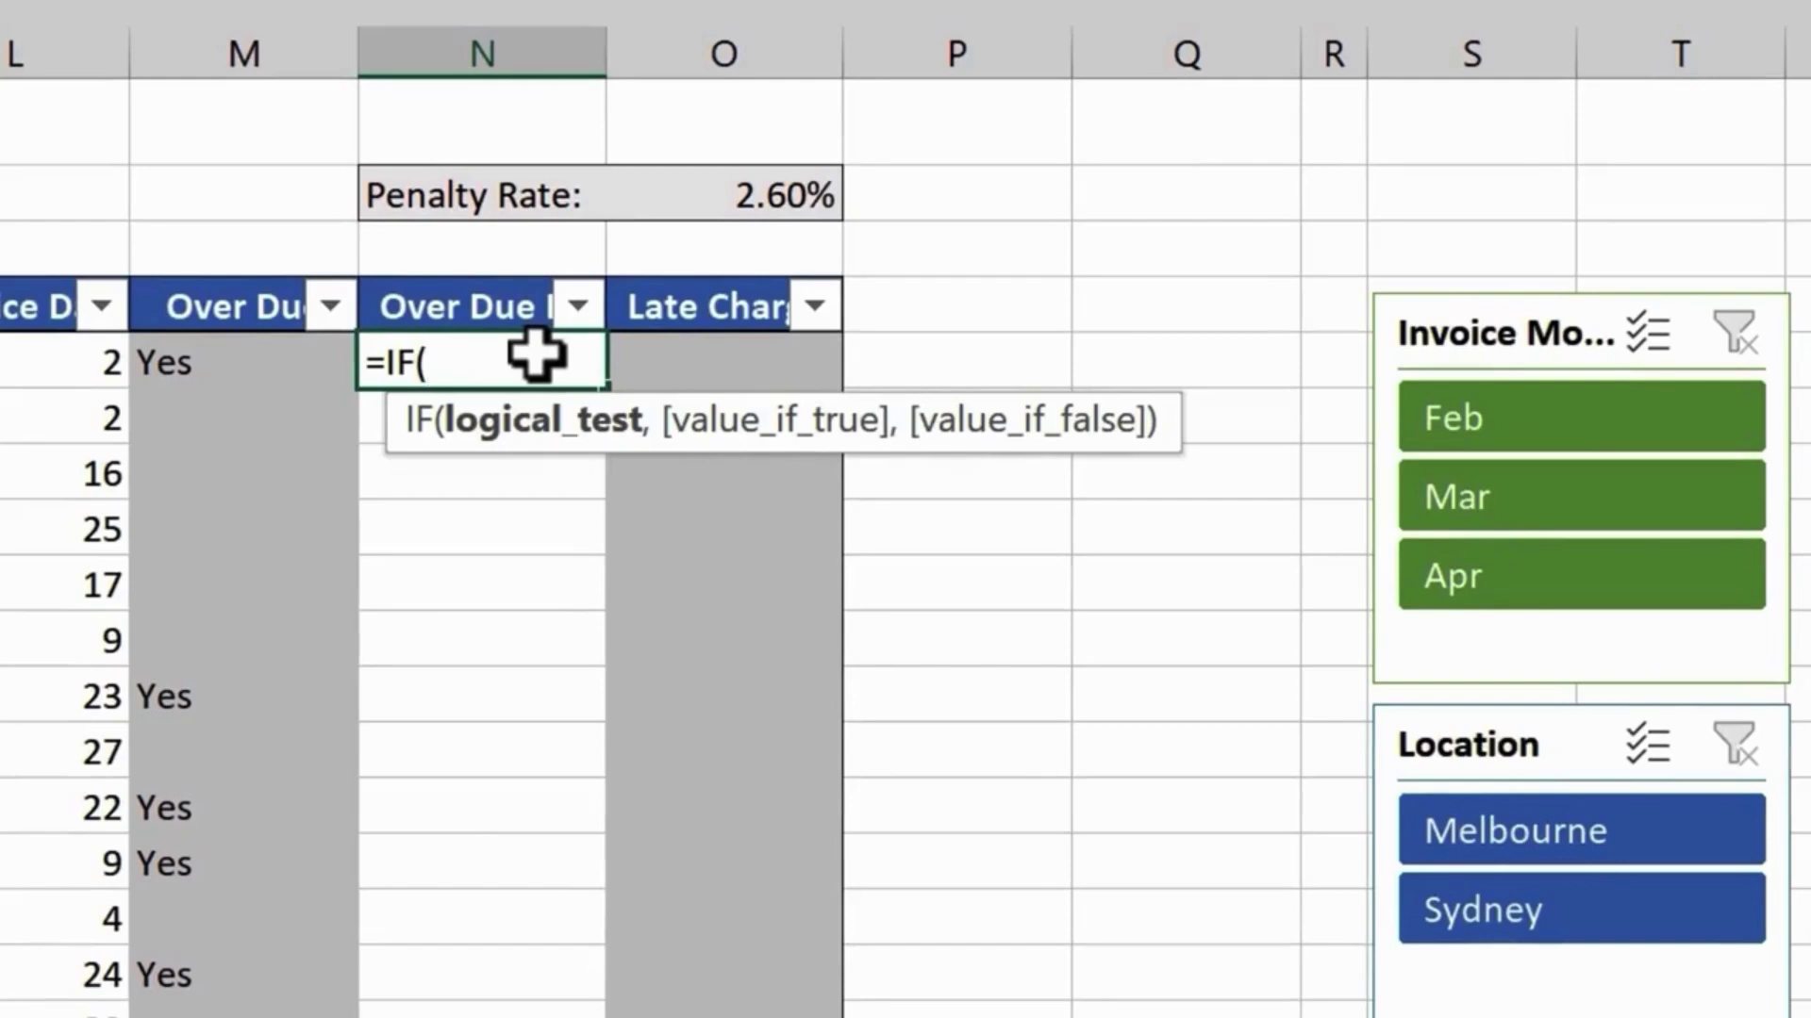
pyautogui.click(208, 364)
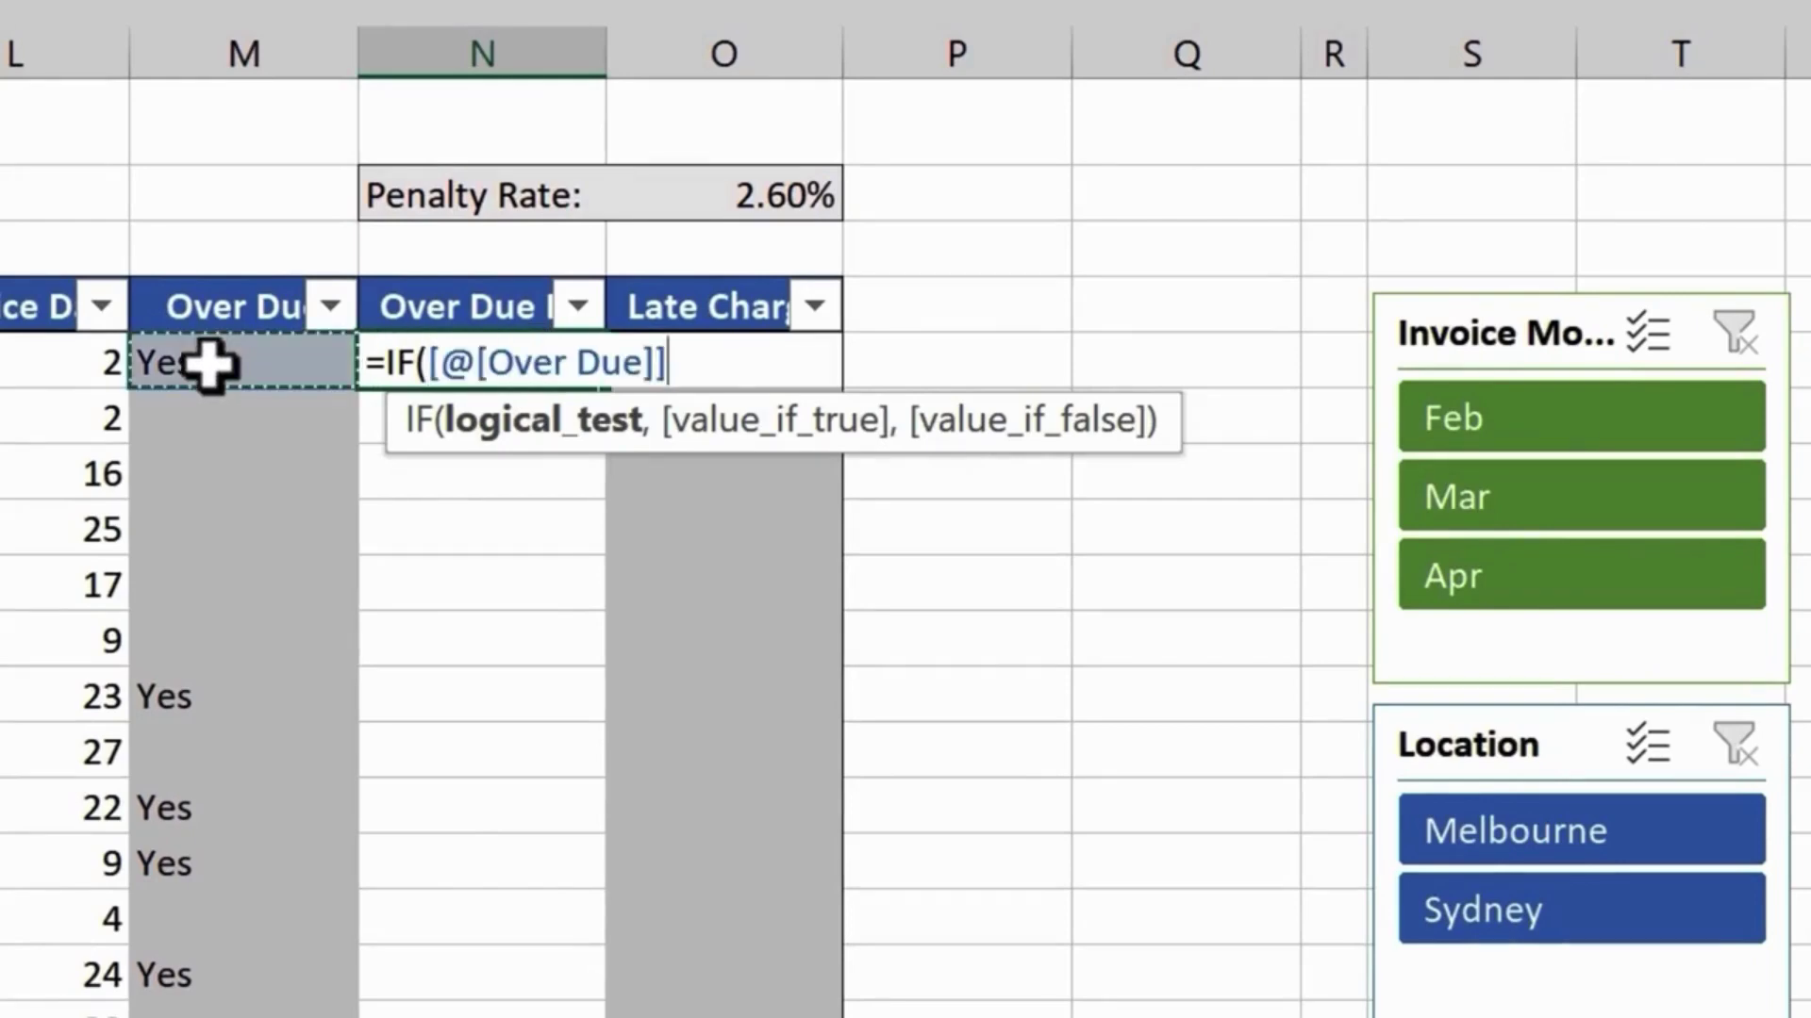
pyautogui.write('=""')
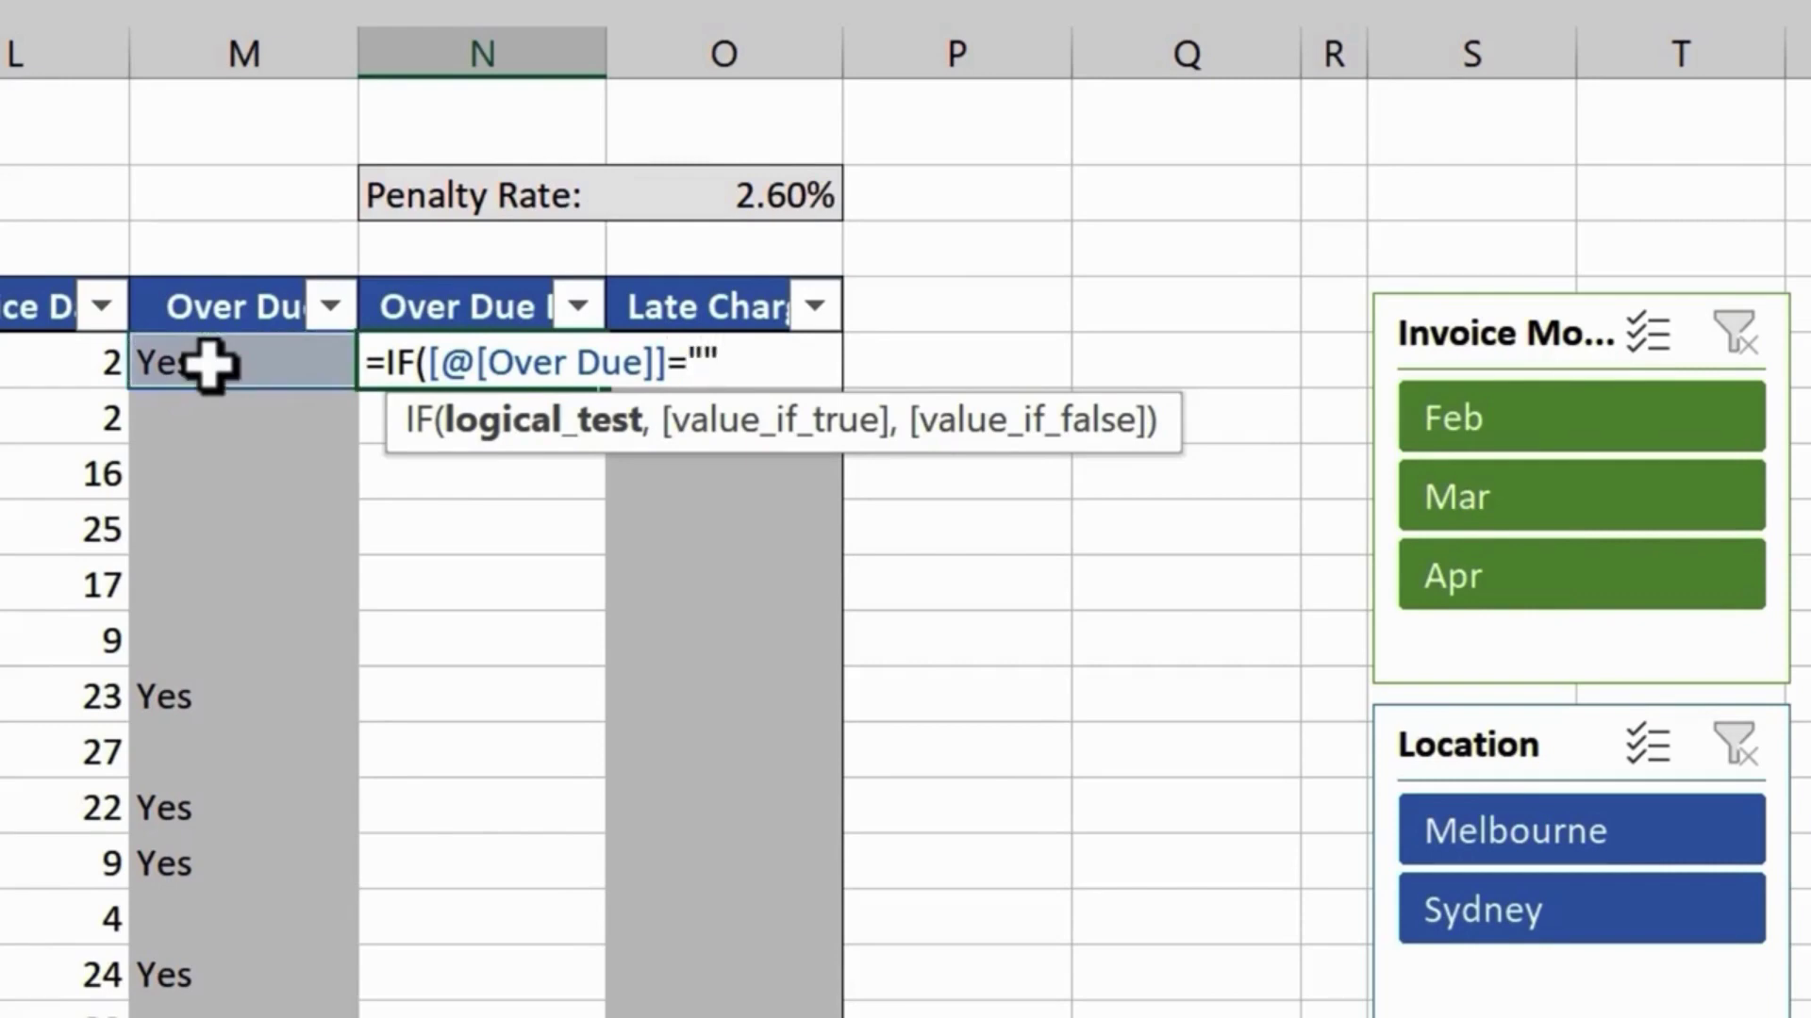
pyautogui.write(',')
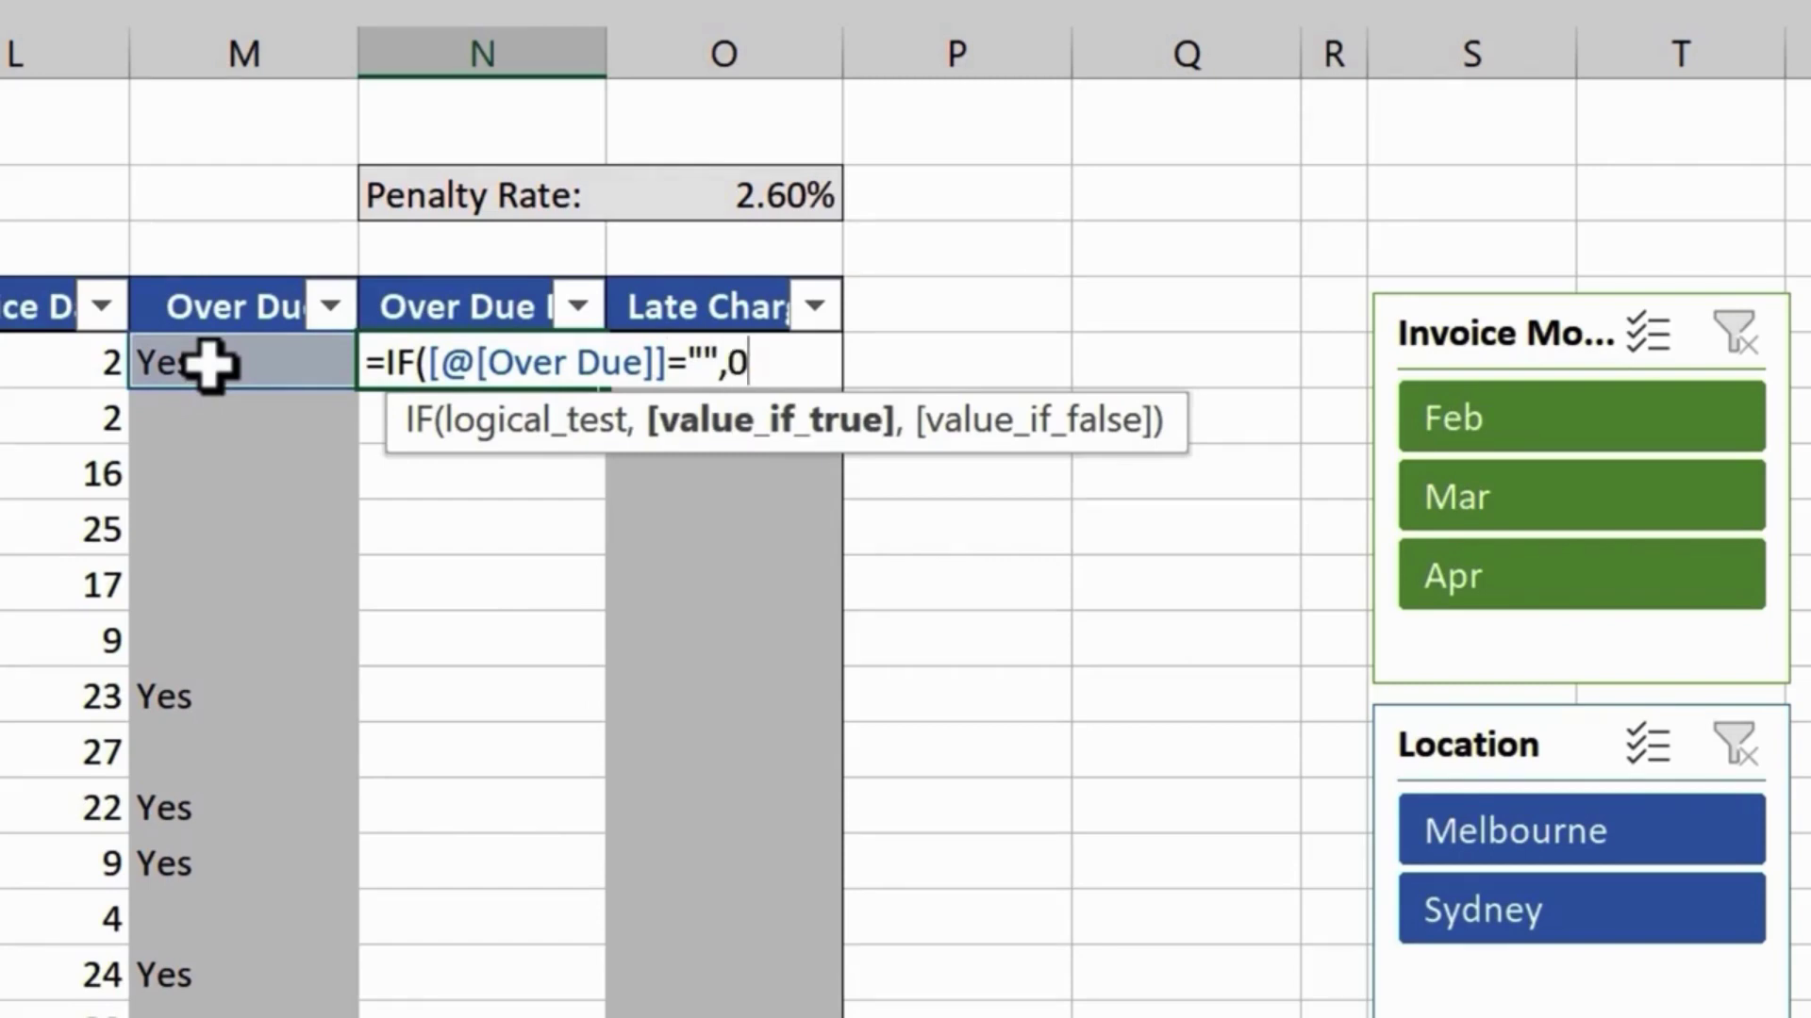
pyautogui.write('0,')
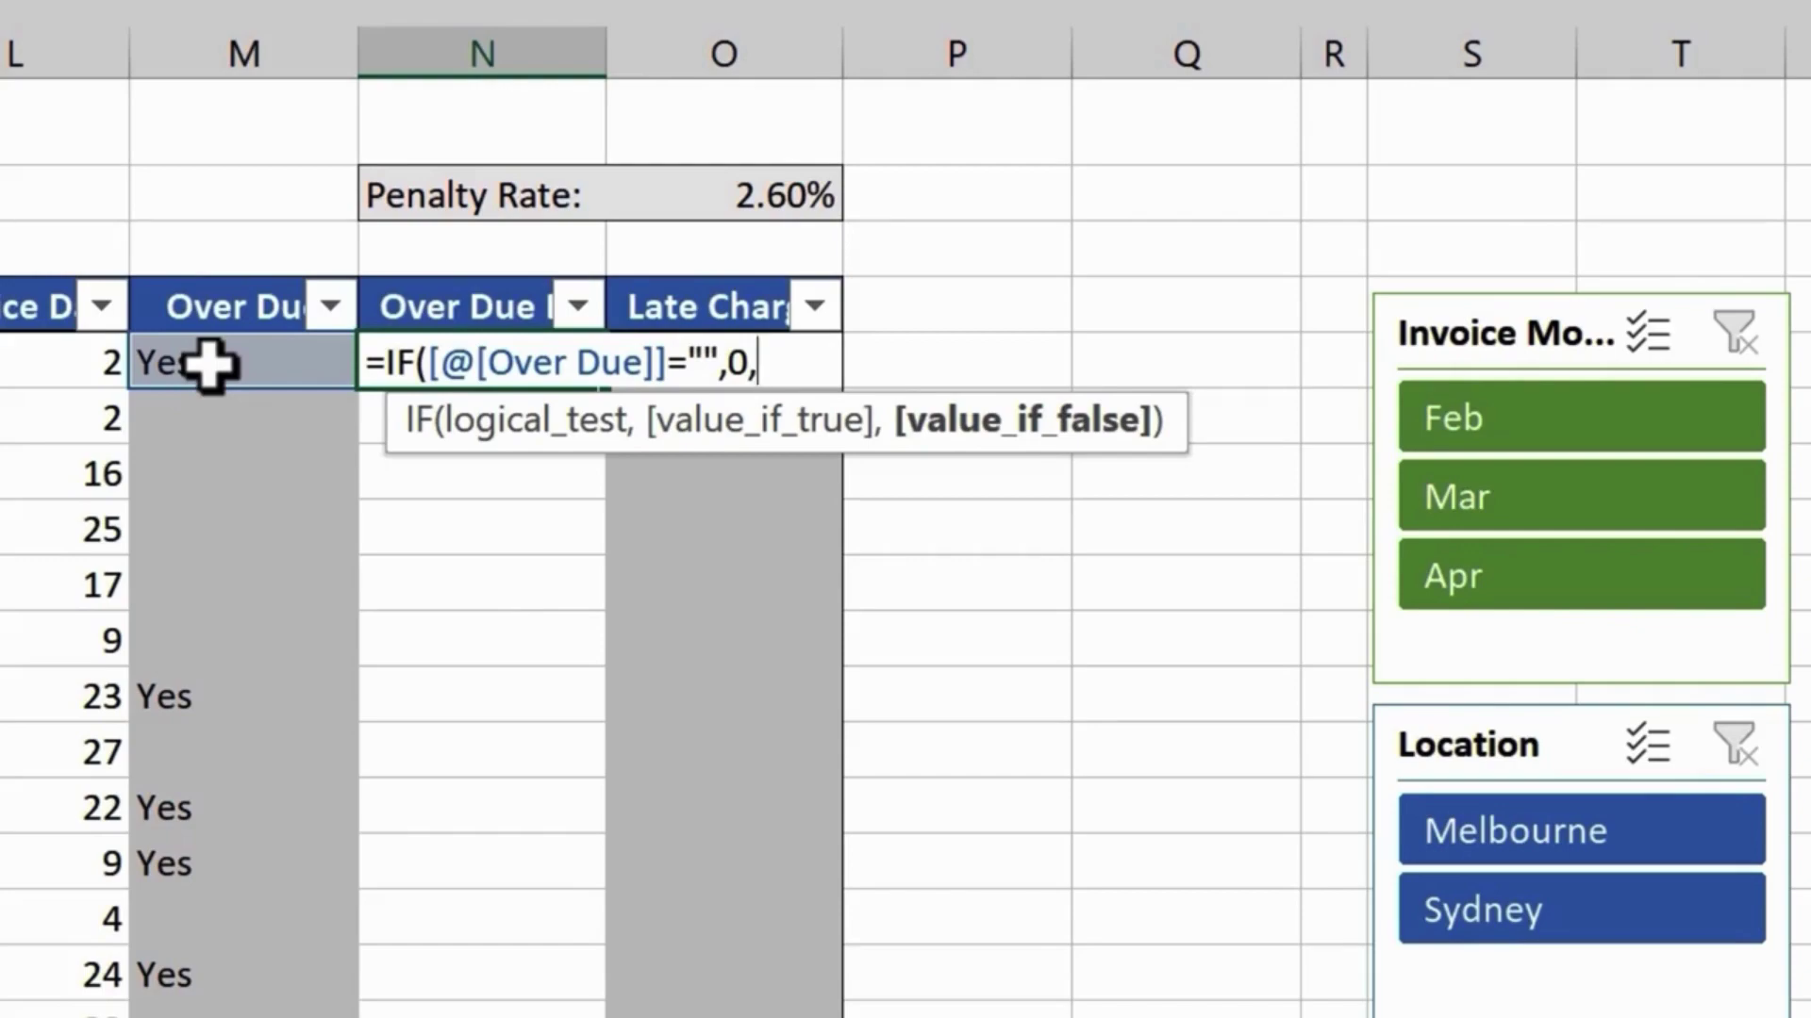
# - Complete the N5 formula's false result with NETWORKDAYS from Due Date to Payment Date, excluding the named range Holidays
pyautogui.write('netw')
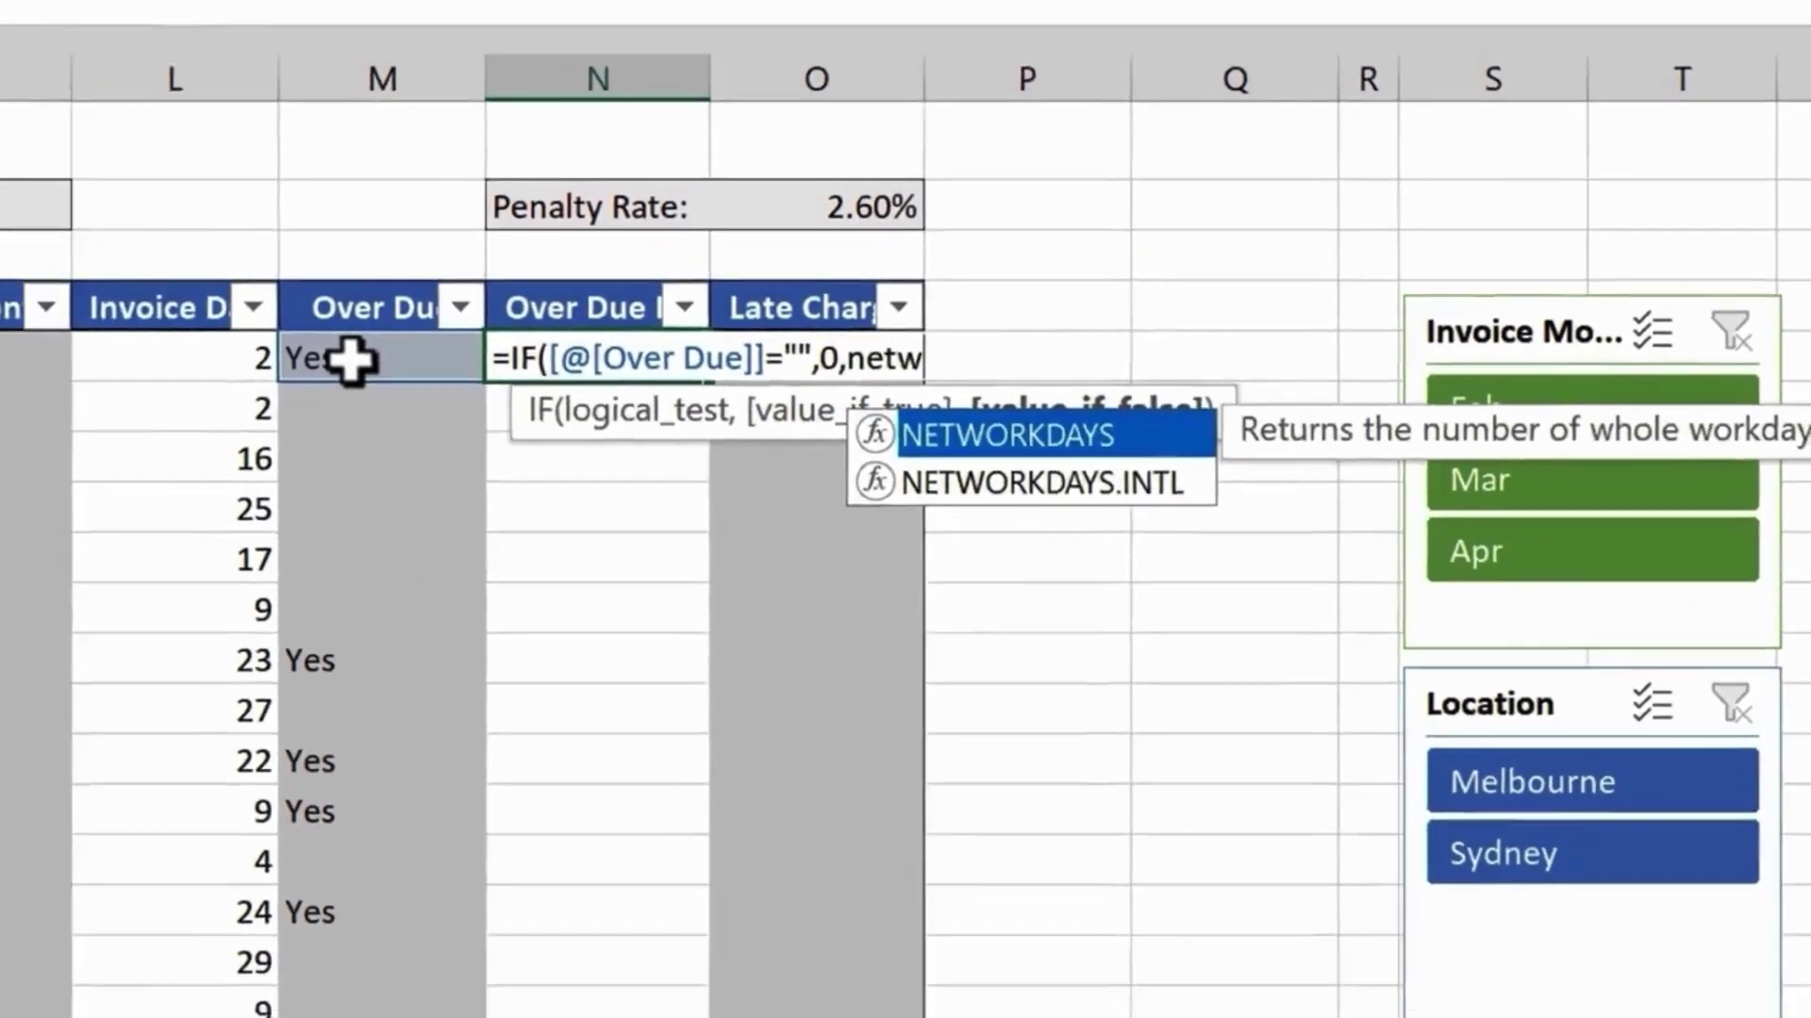
pyautogui.press('Tab')
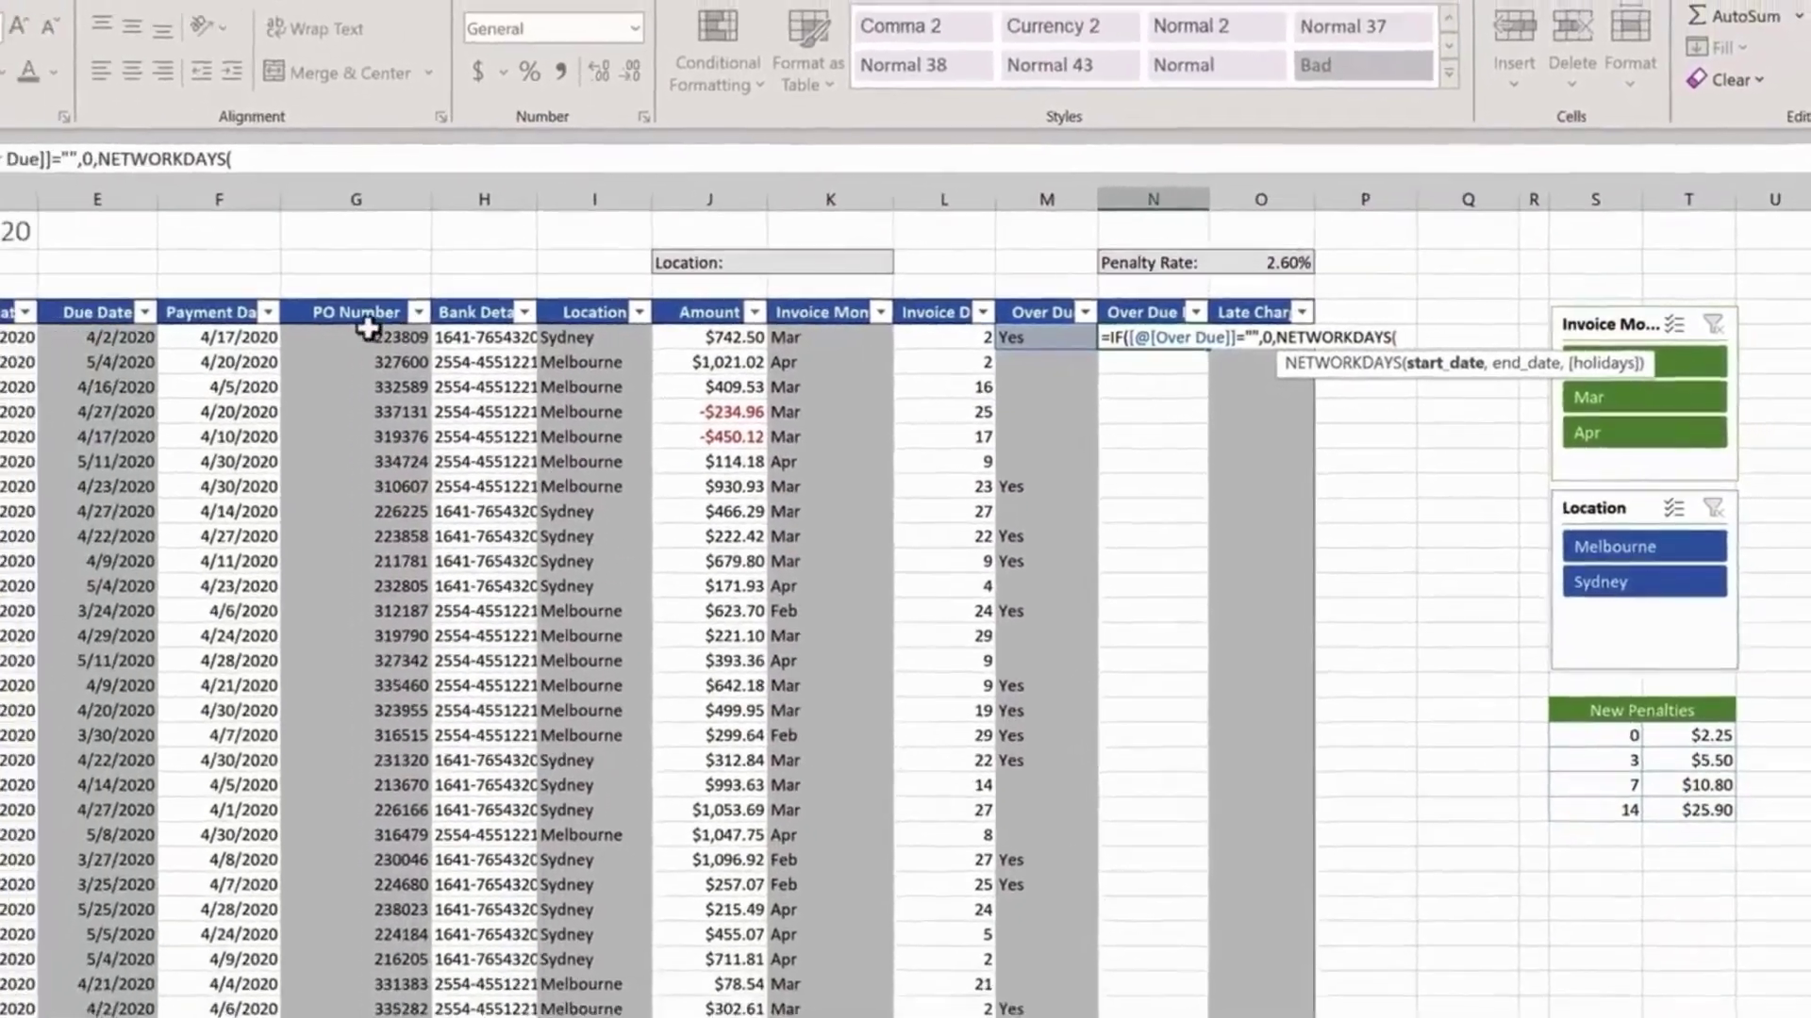
pyautogui.click(90, 335)
pyautogui.write(',')
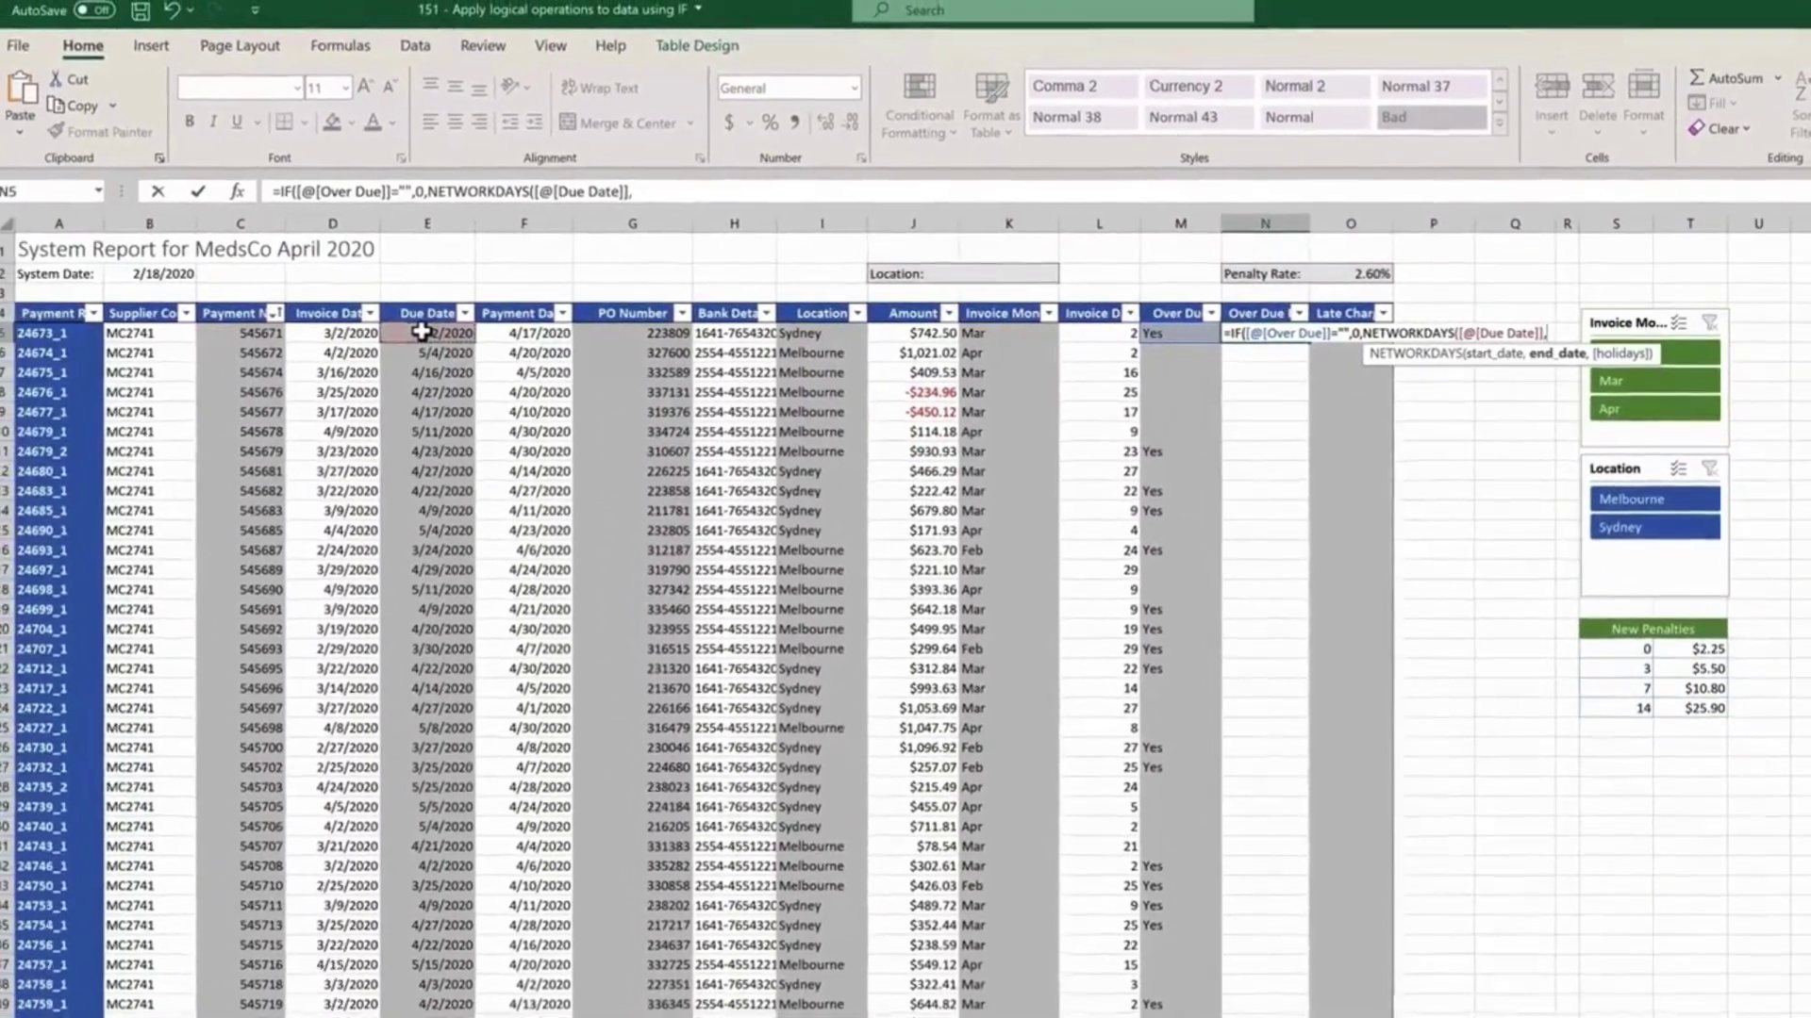
pyautogui.click(518, 334)
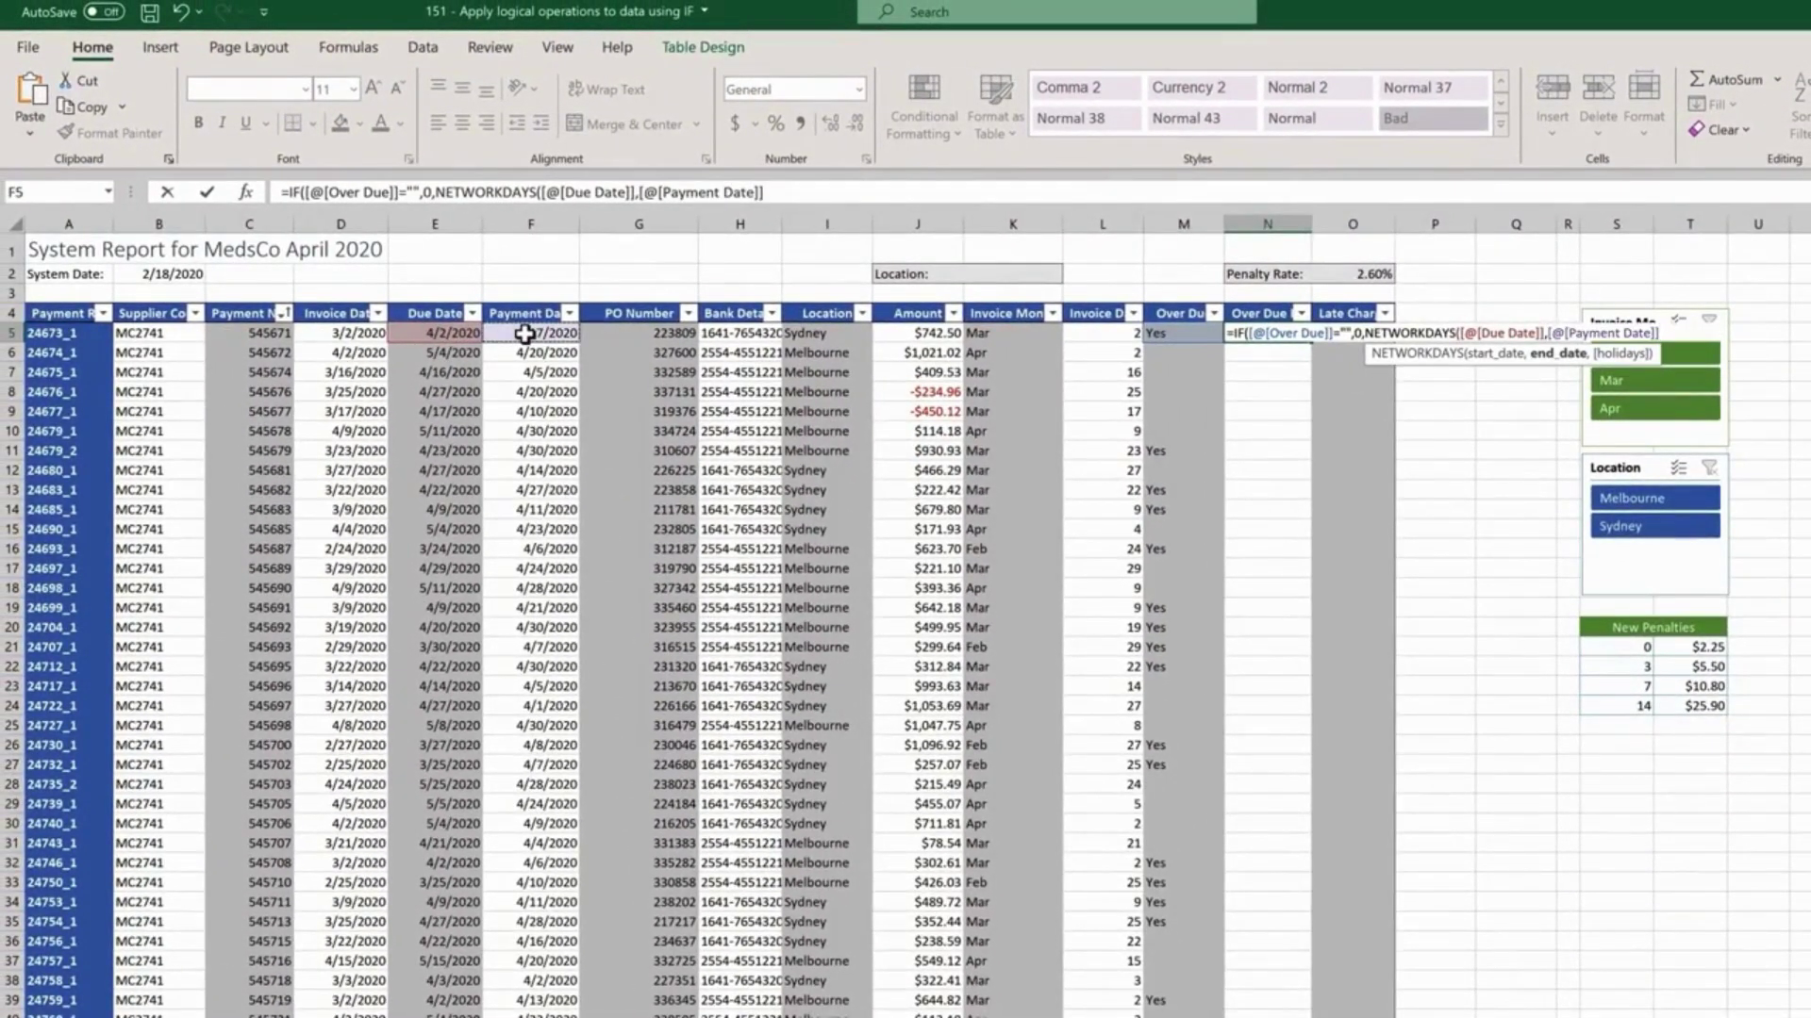
pyautogui.write(',hol')
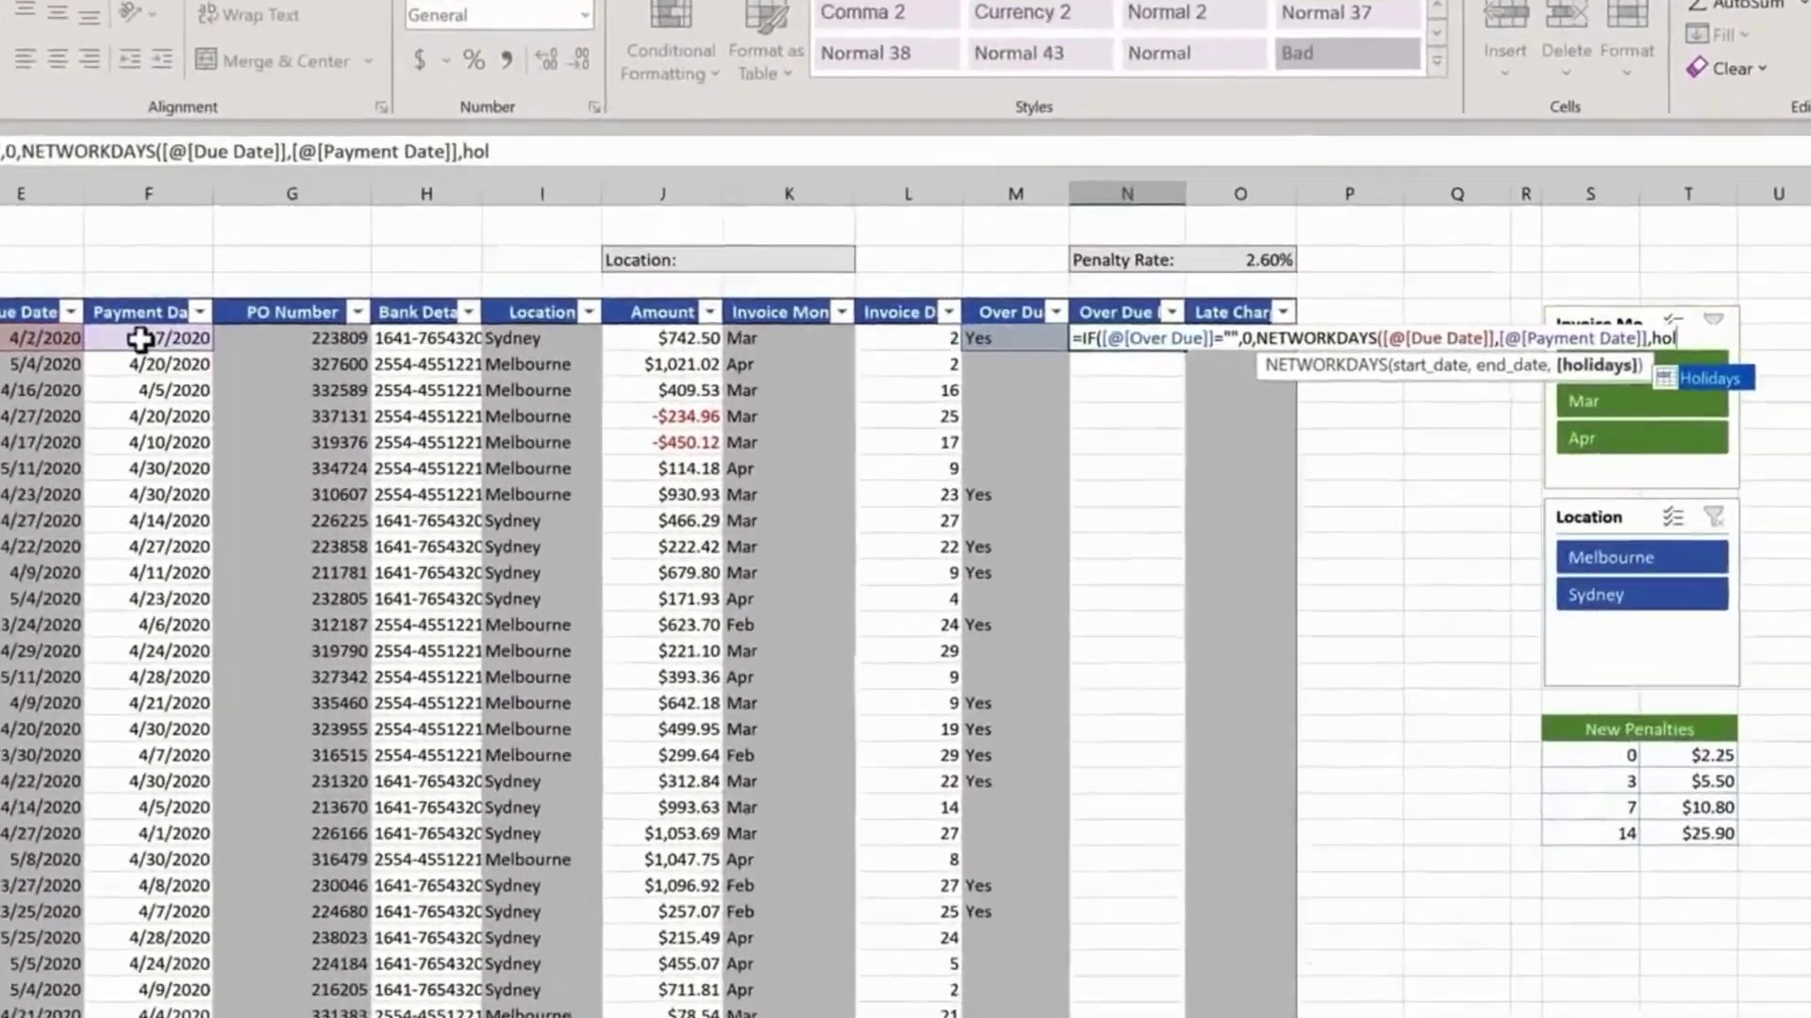
pyautogui.press('Tab')
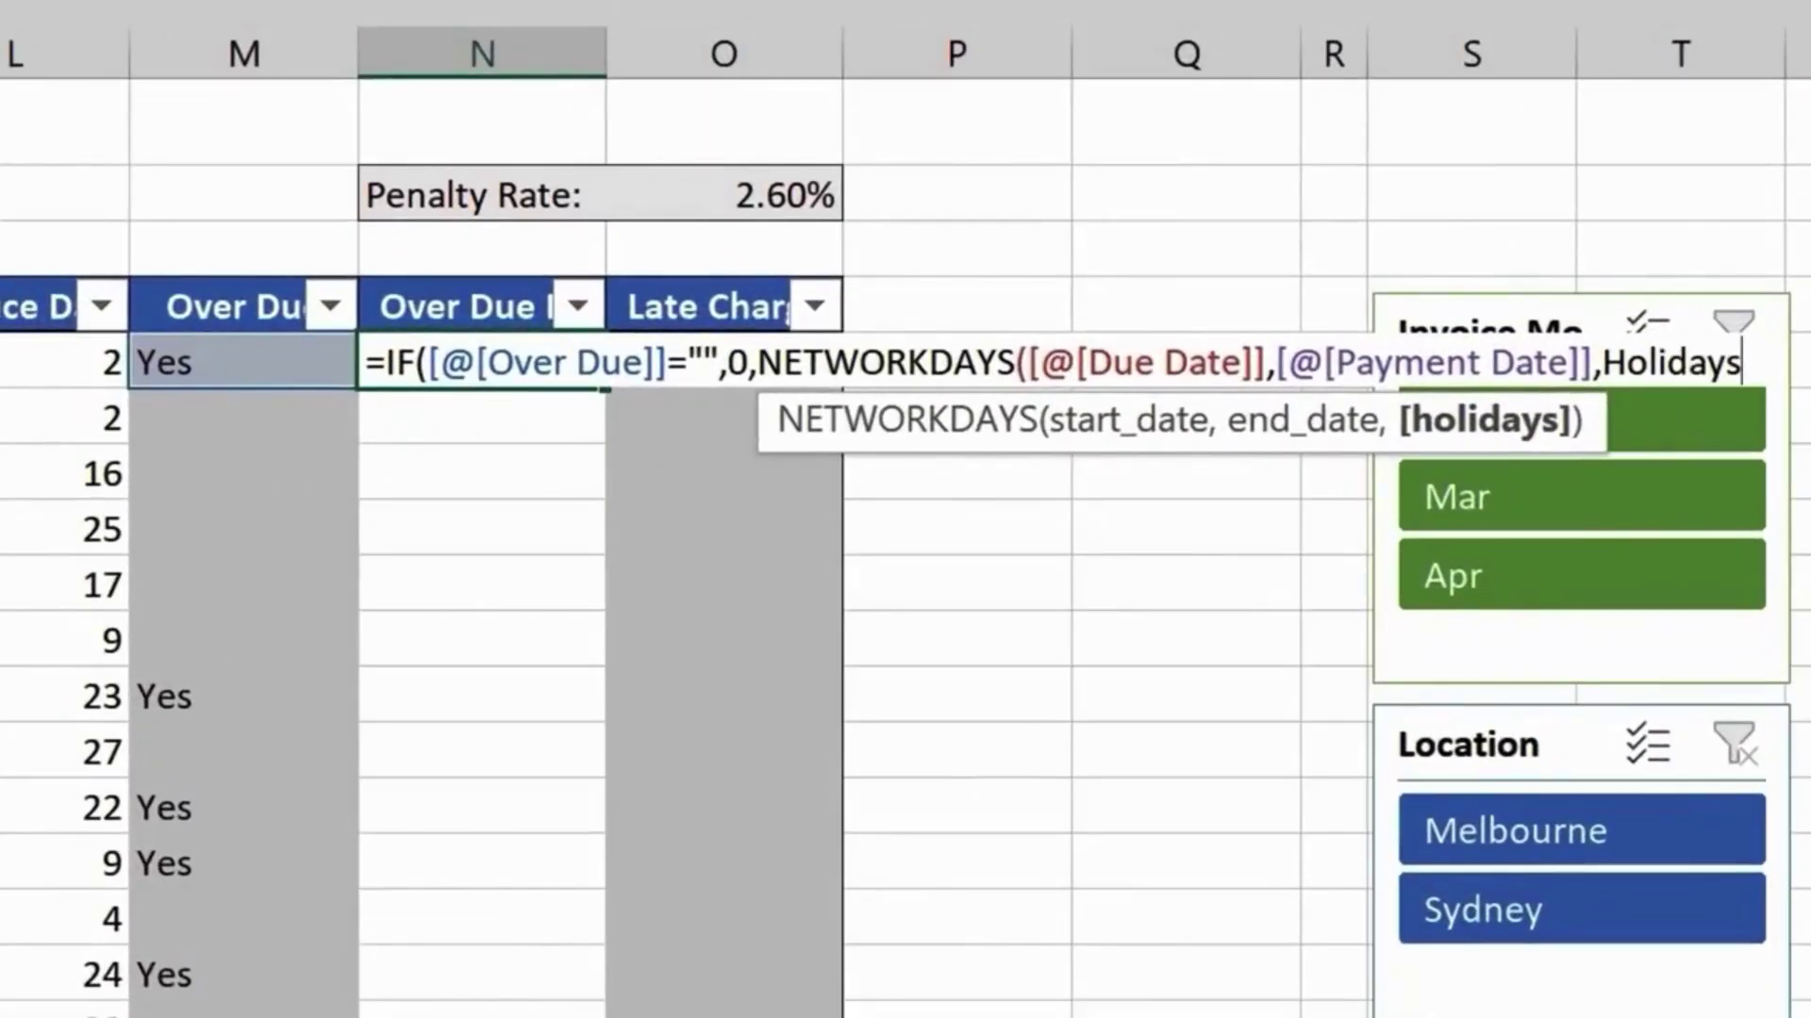
pyautogui.write(')')
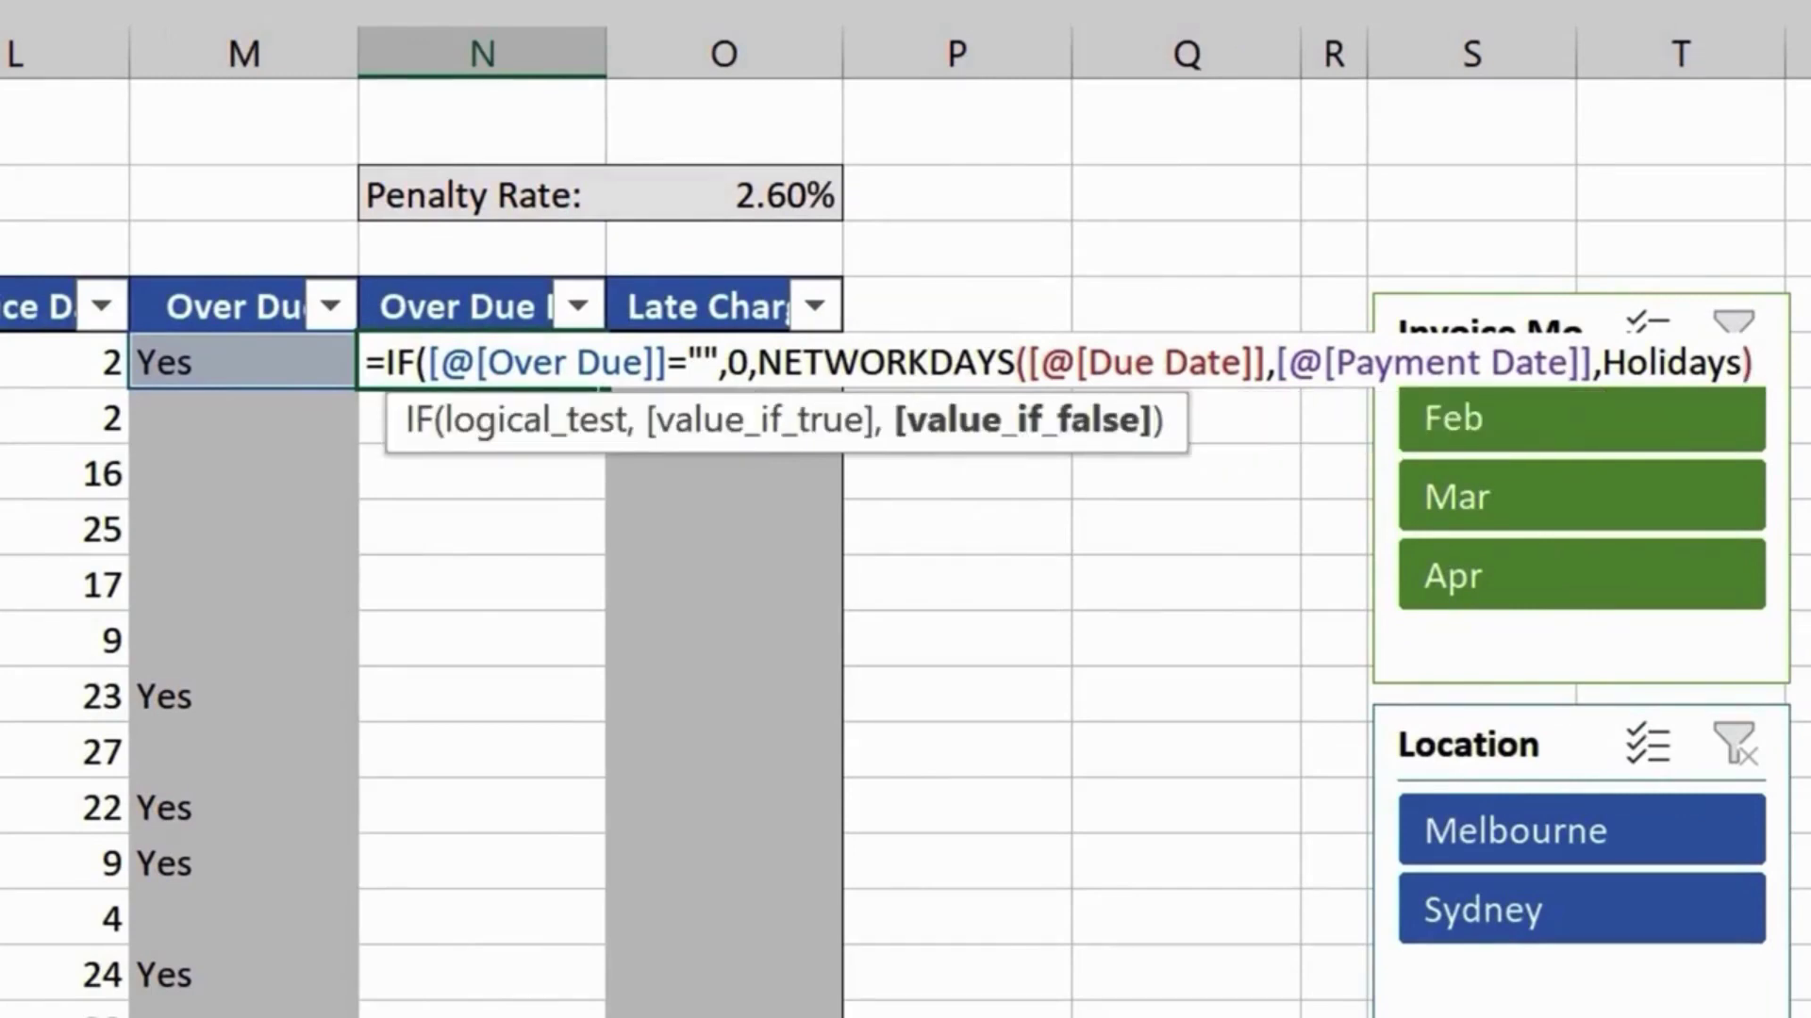
pyautogui.write(')')
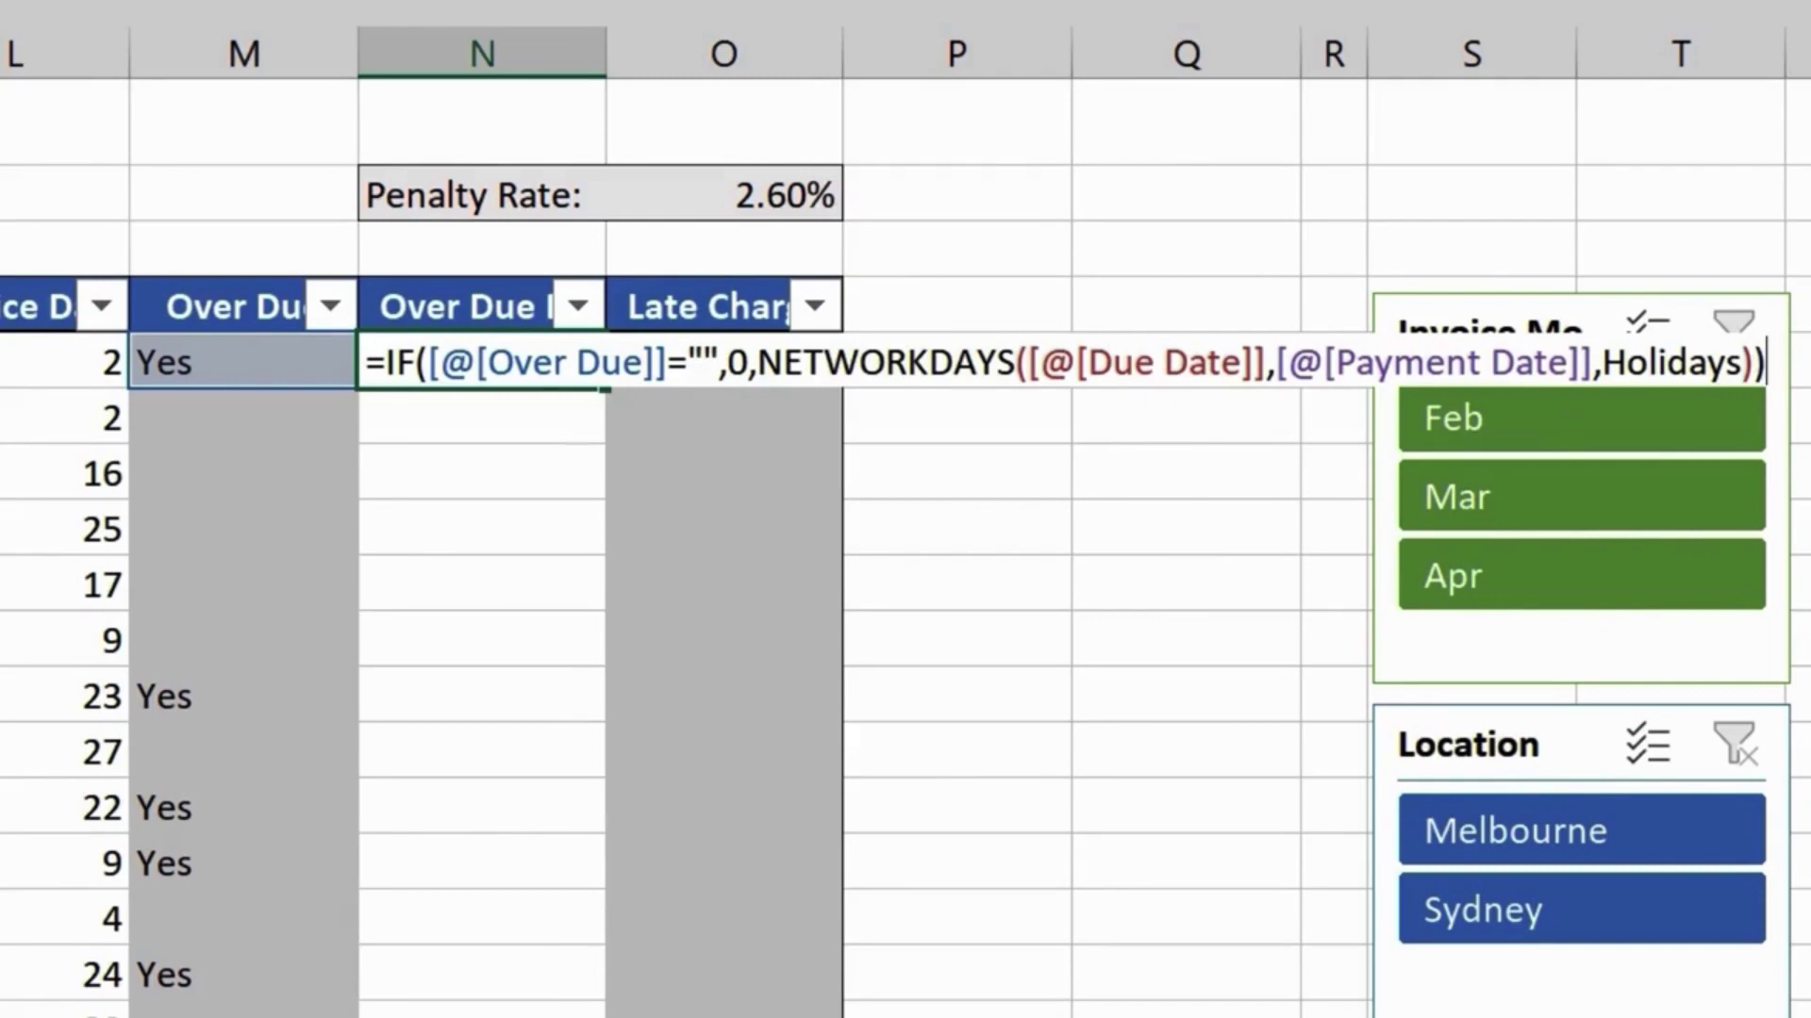
pyautogui.press('Return')
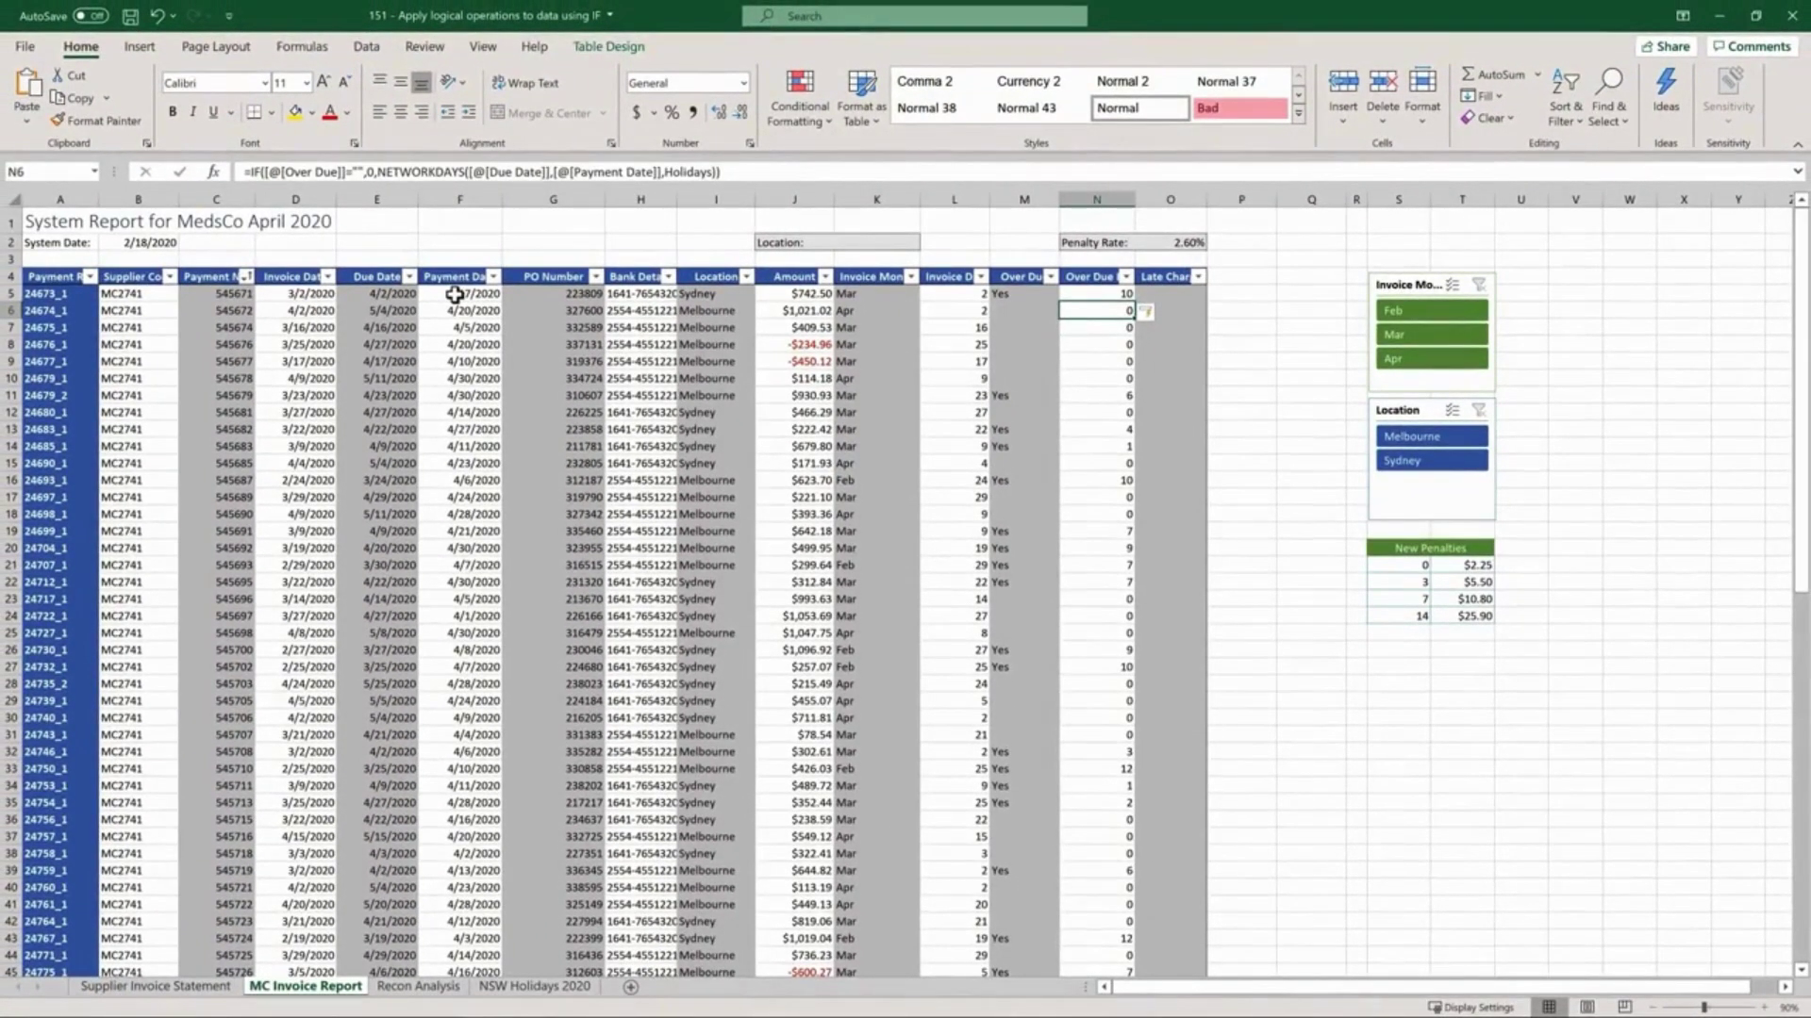
pyautogui.click(196, 987)
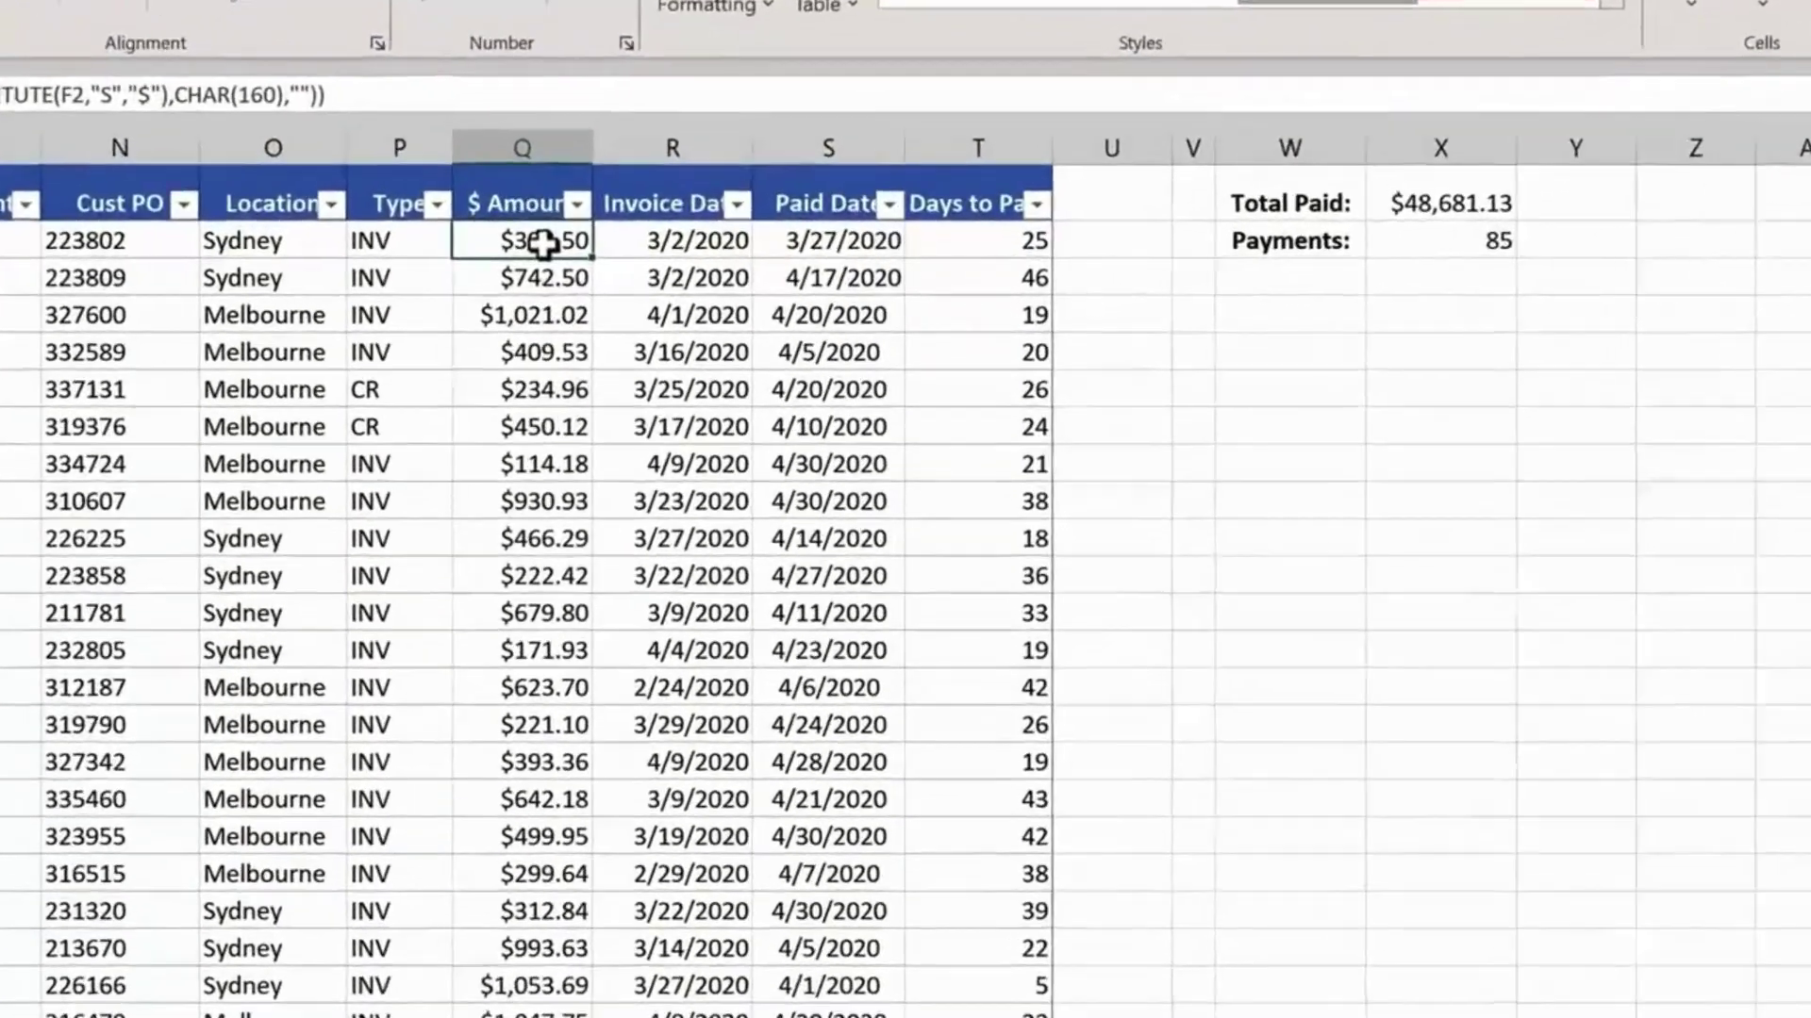
pyautogui.doubleClick(702, 256)
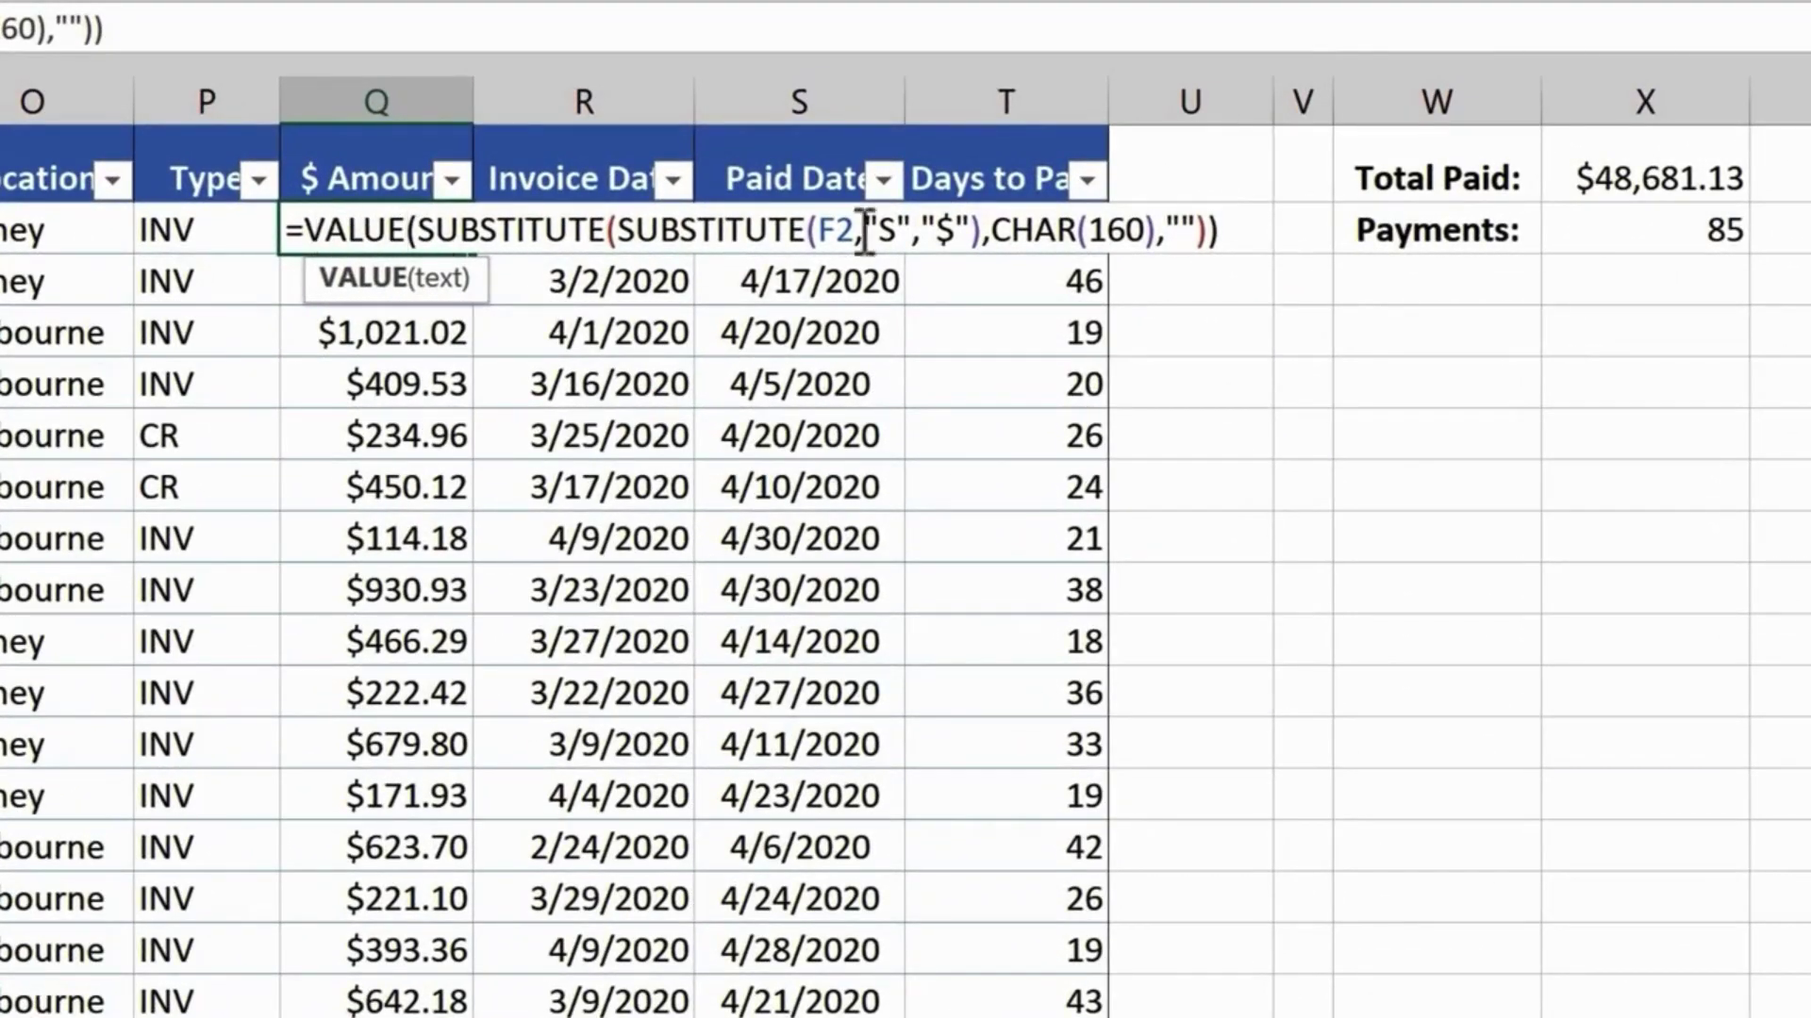
pyautogui.click(1219, 230)
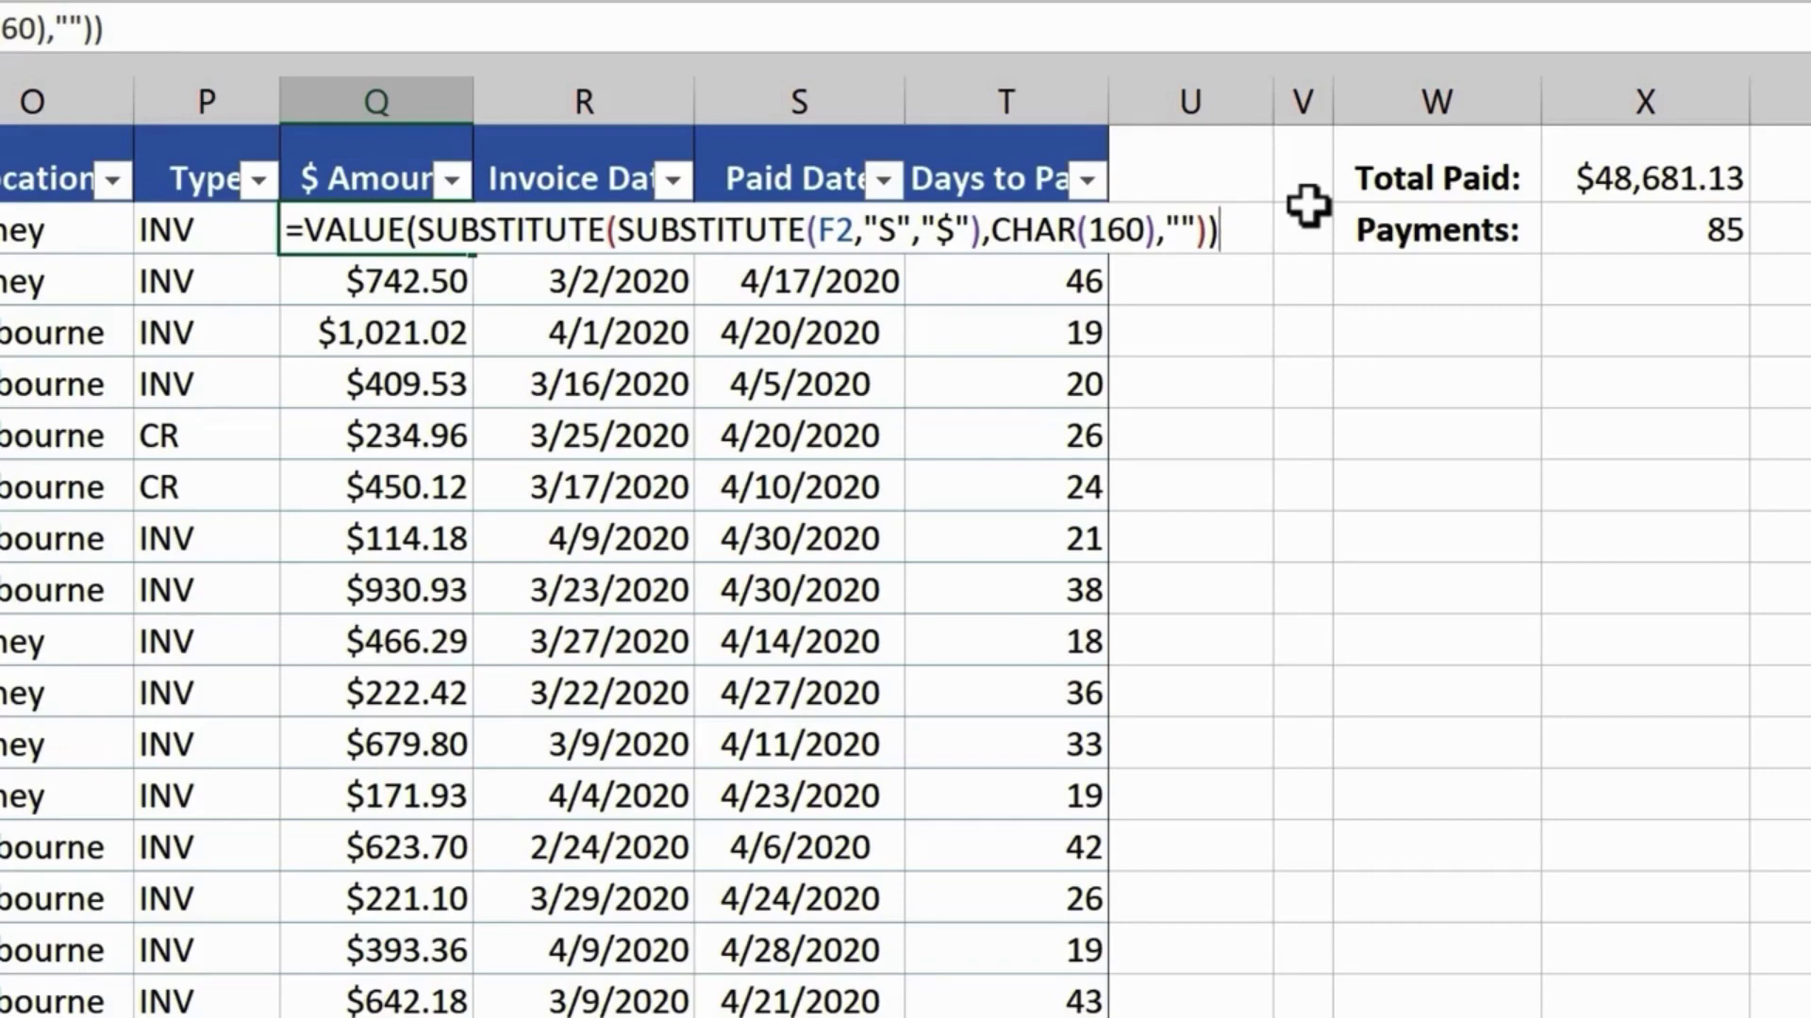
pyautogui.write('*if')
pyautogui.press('Tab')
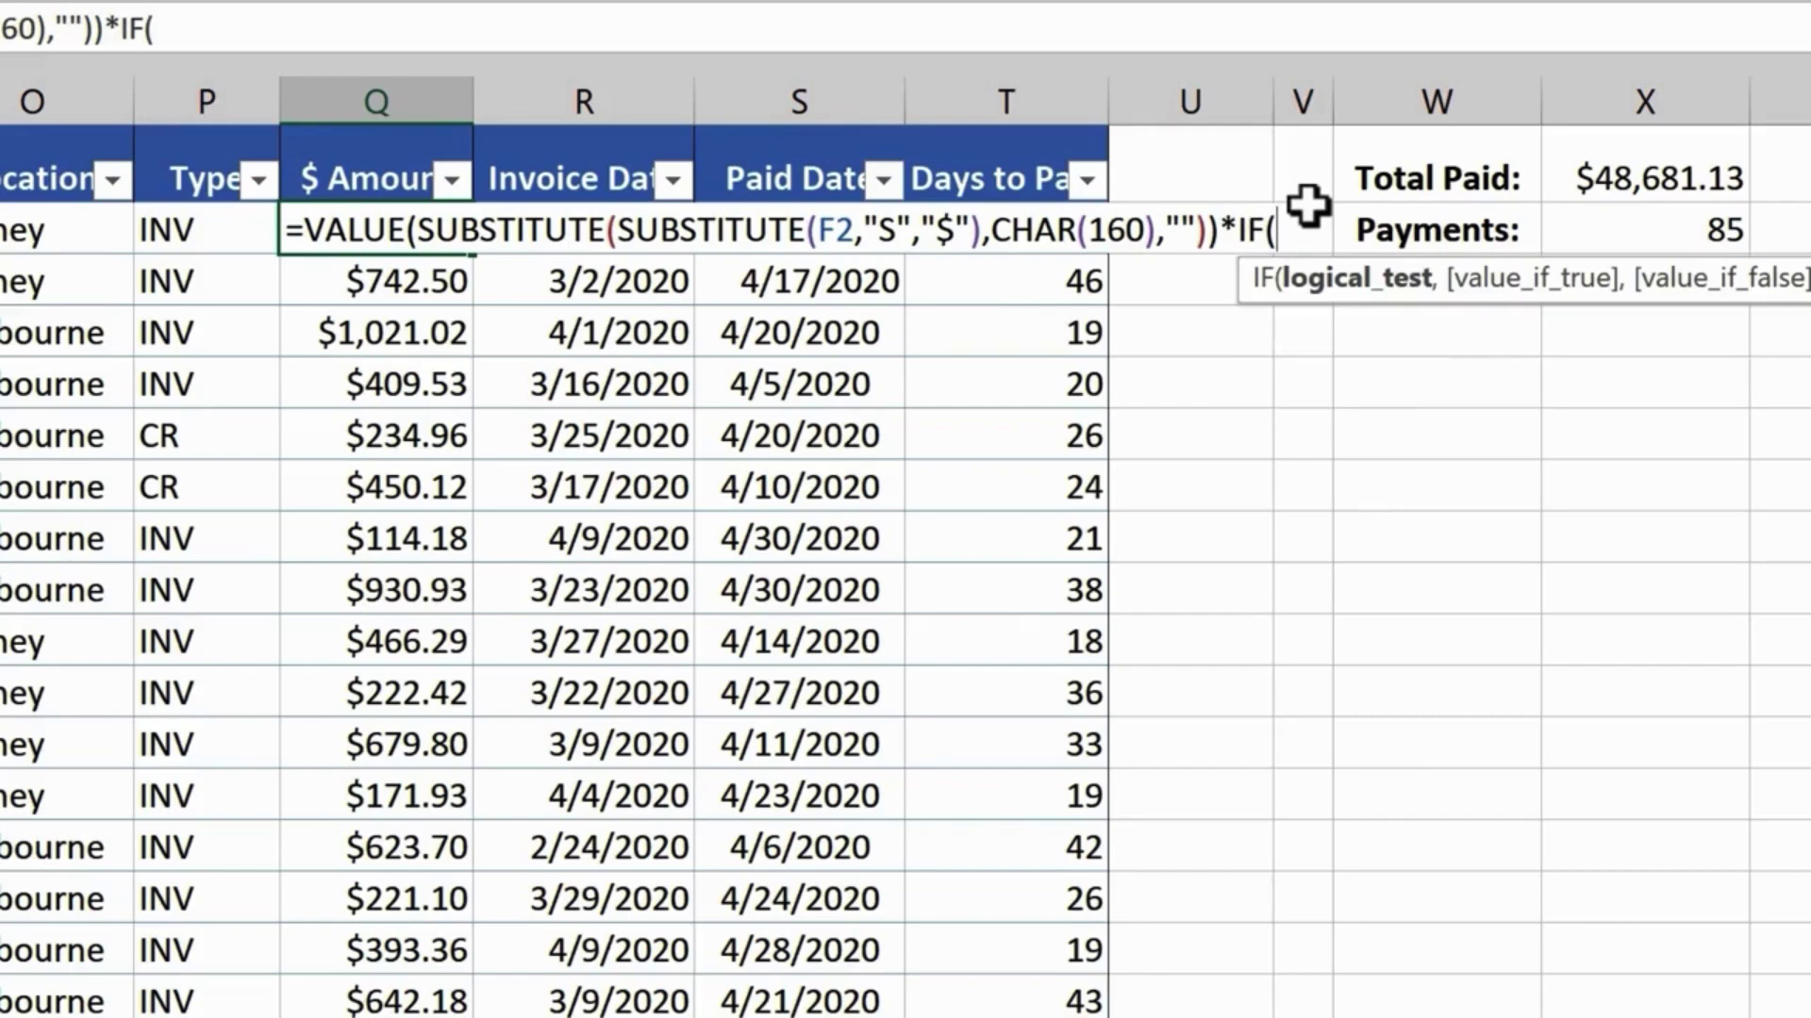
pyautogui.click(215, 229)
pyautogui.write('=')
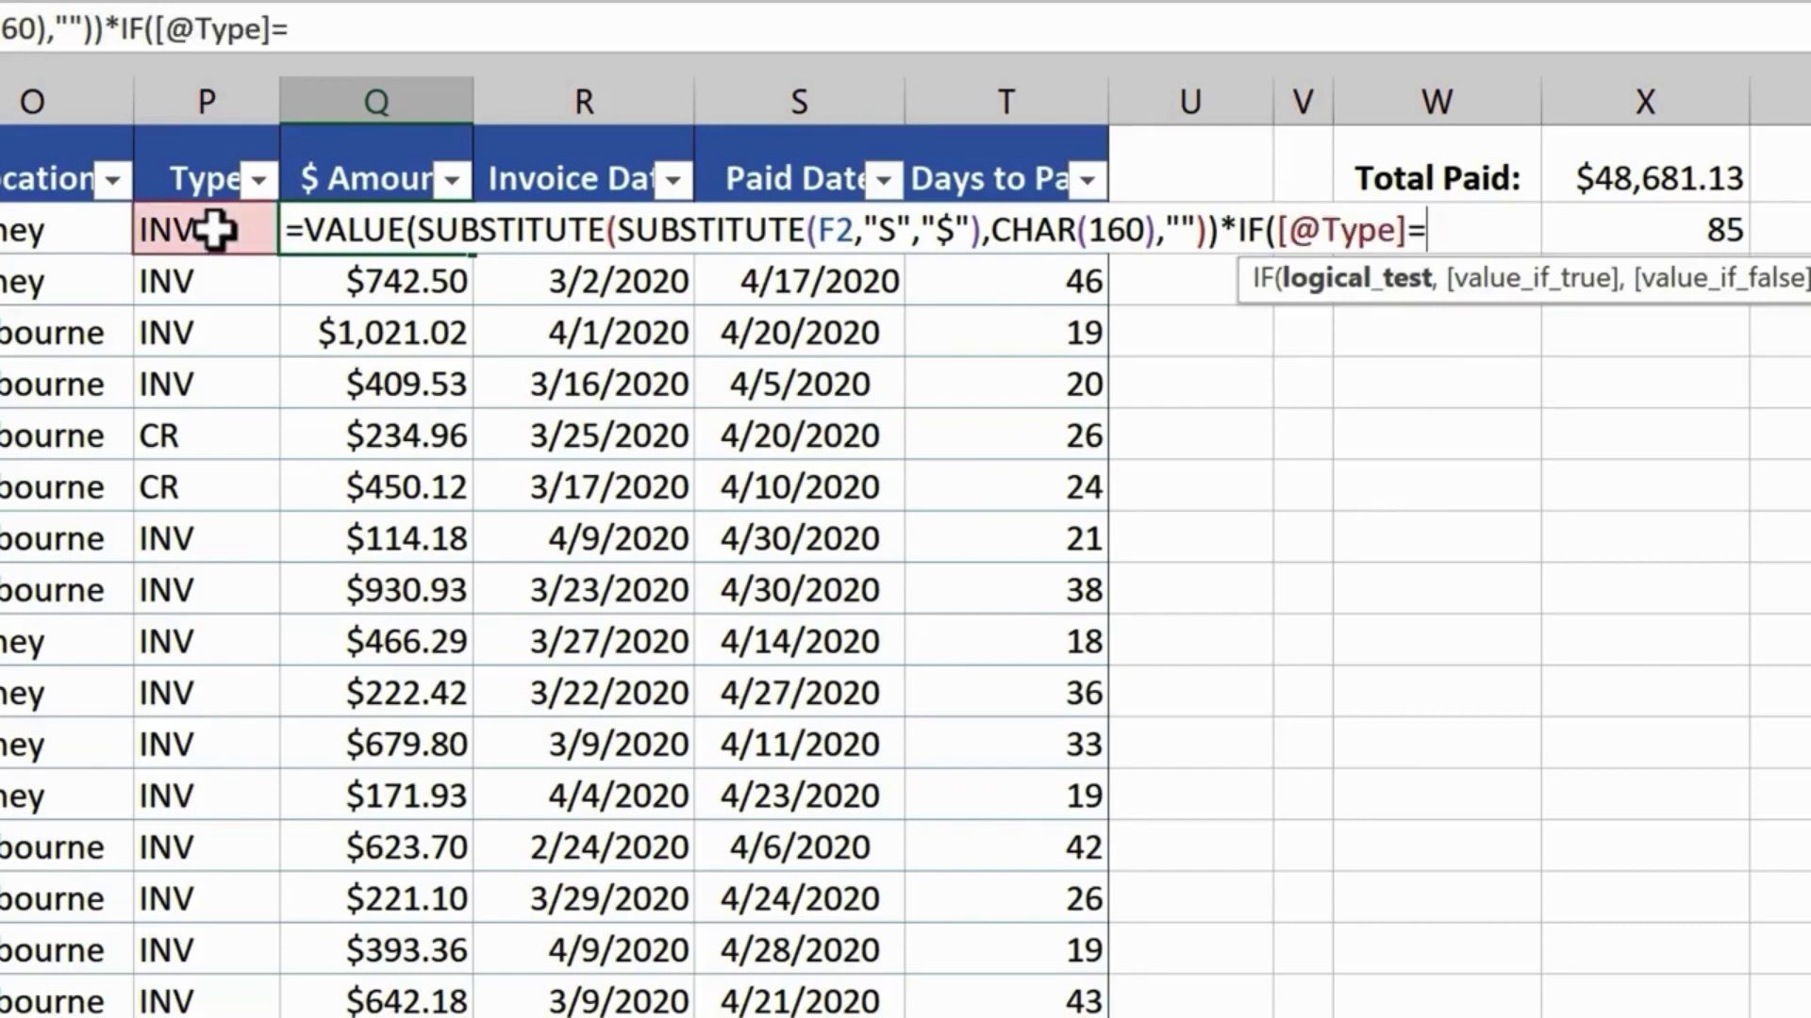
pyautogui.write('"CR"')
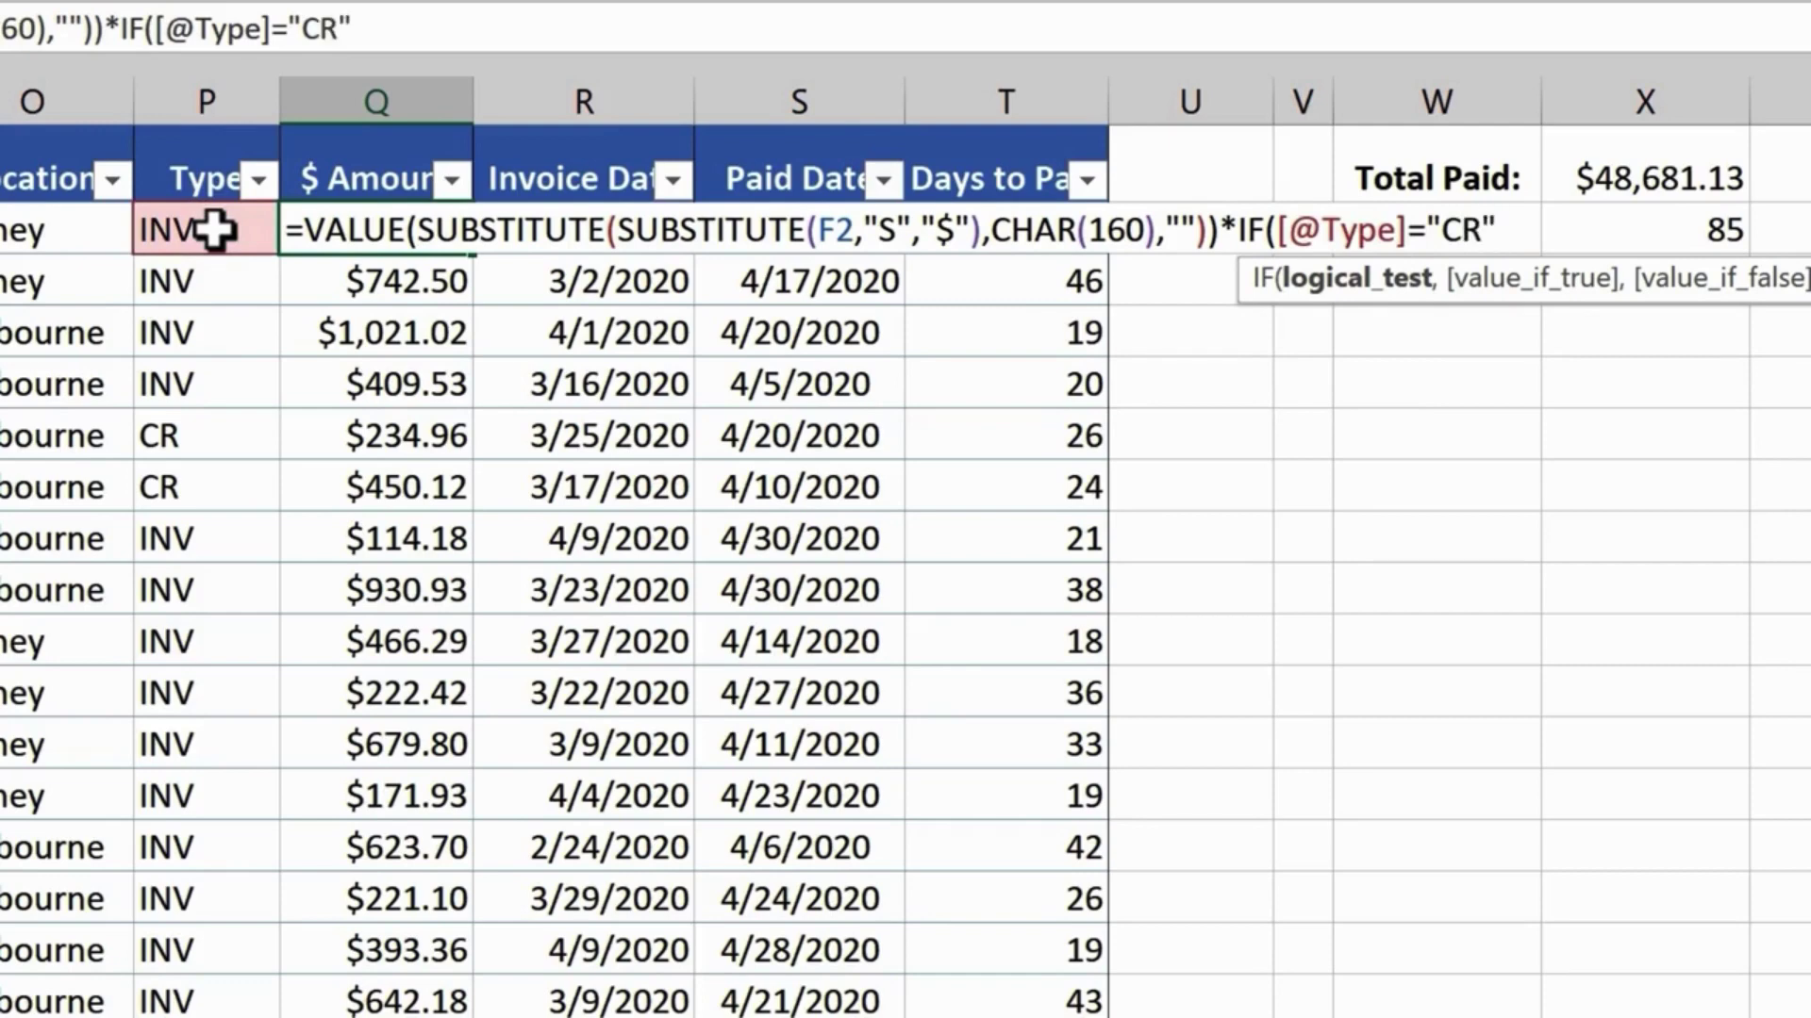
pyautogui.write(',')
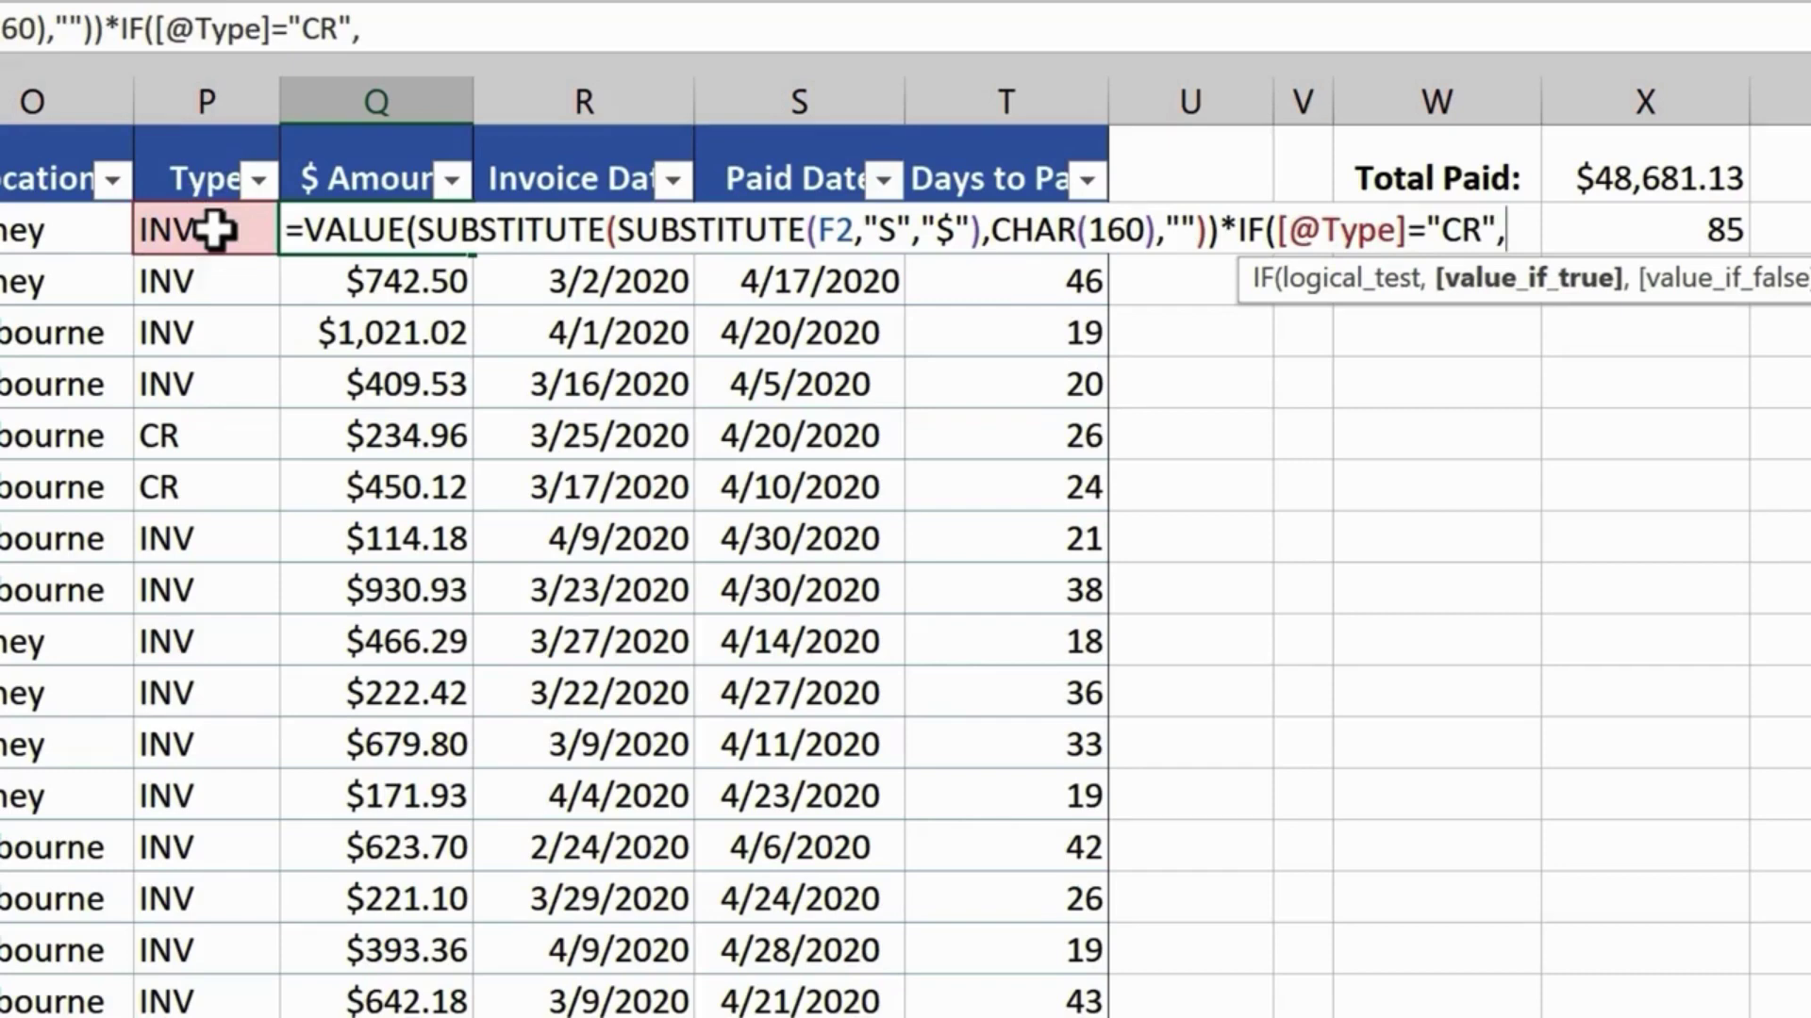
pyautogui.write('-1,')
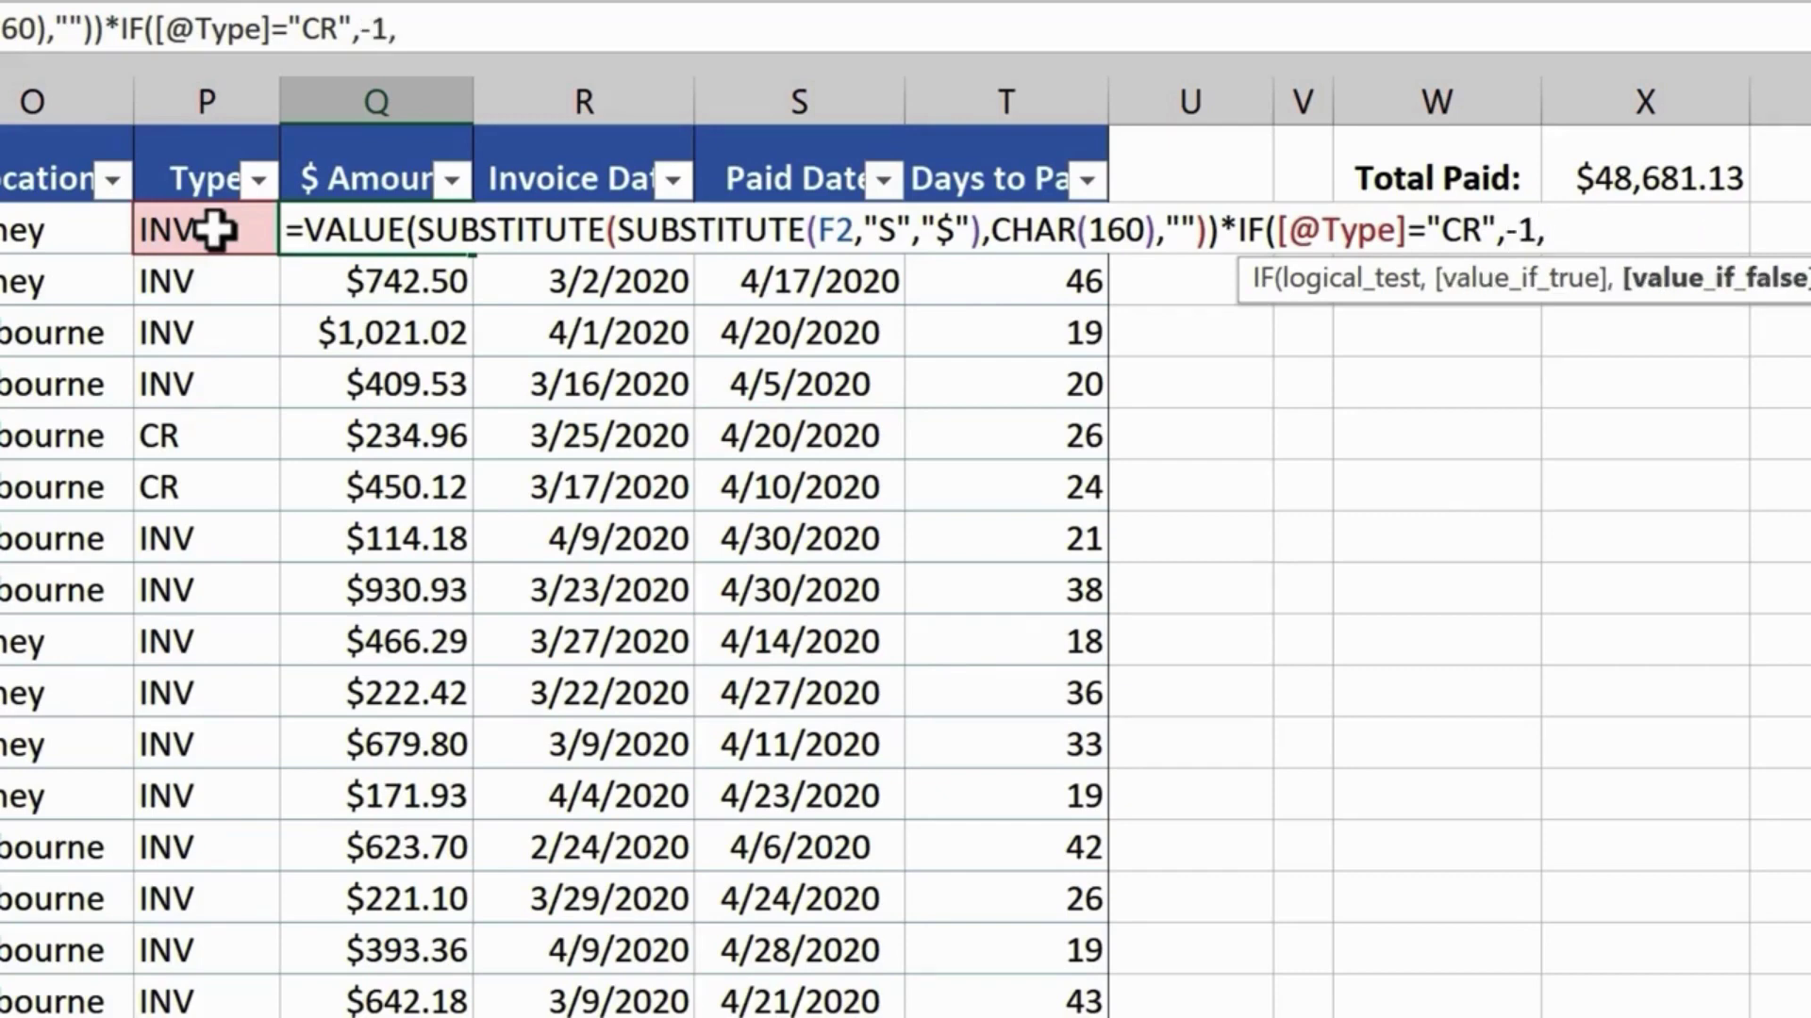
pyautogui.write('1)')
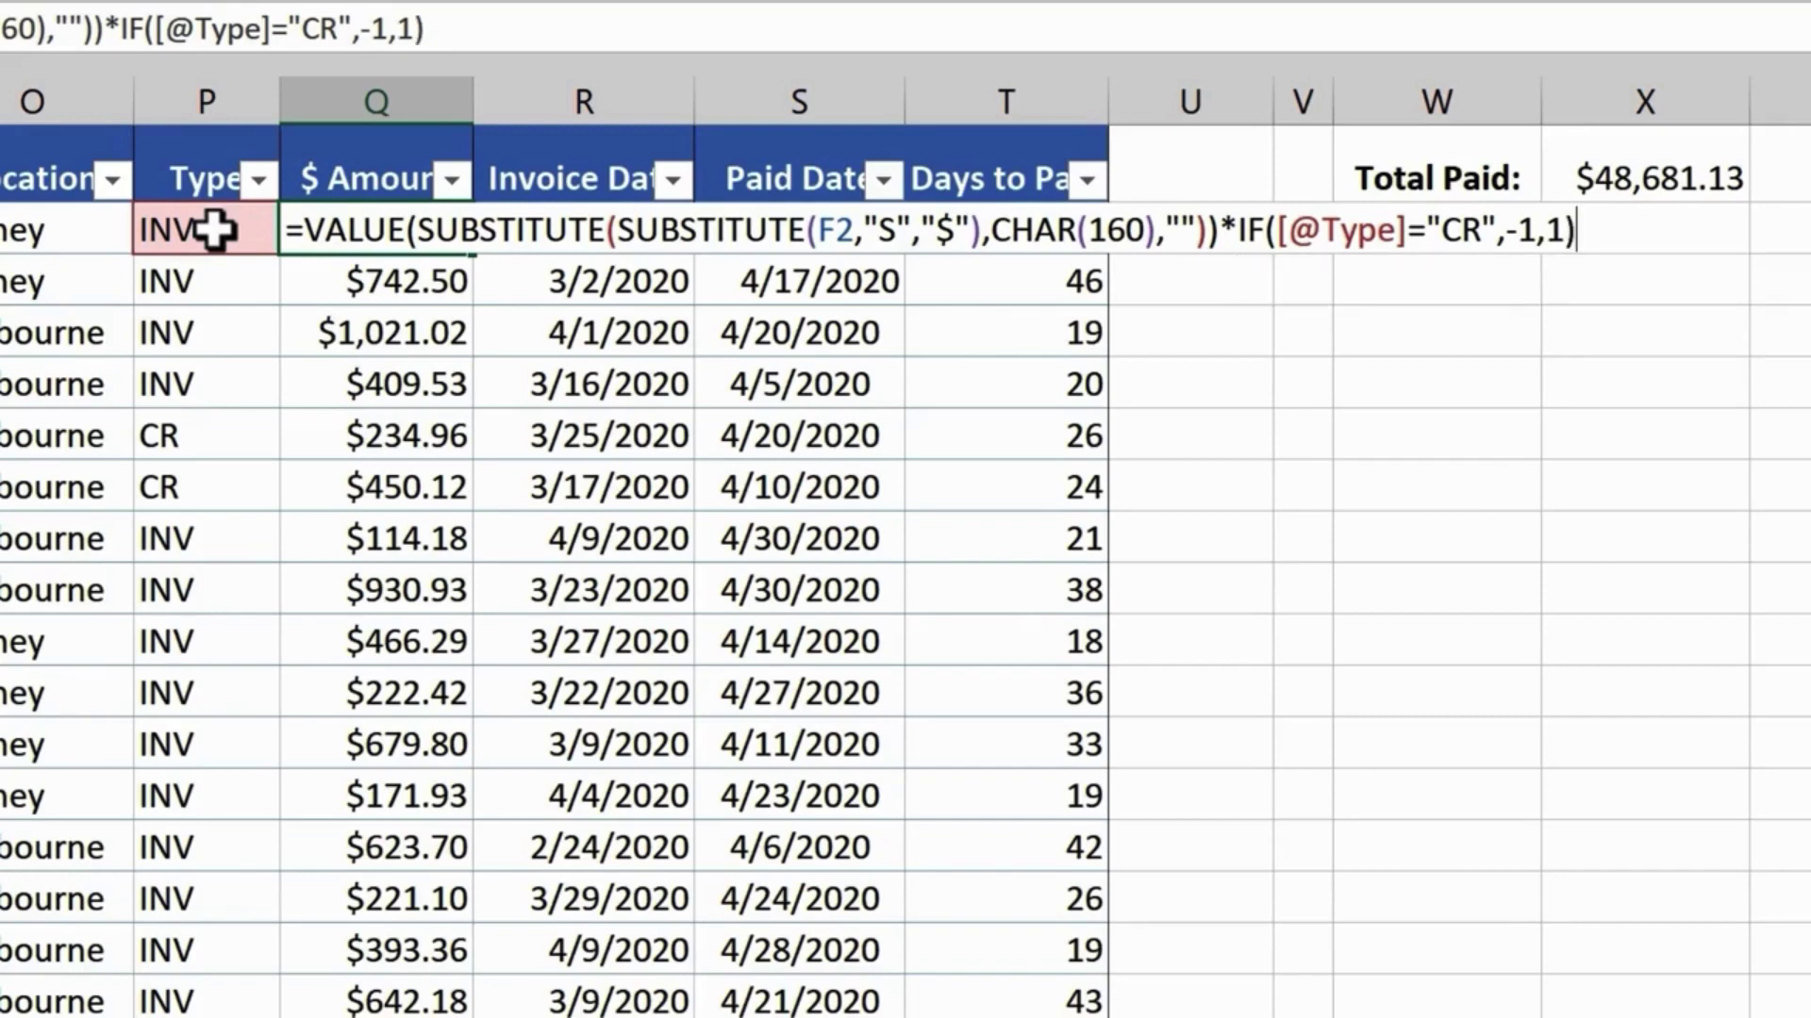
pyautogui.press('Return')
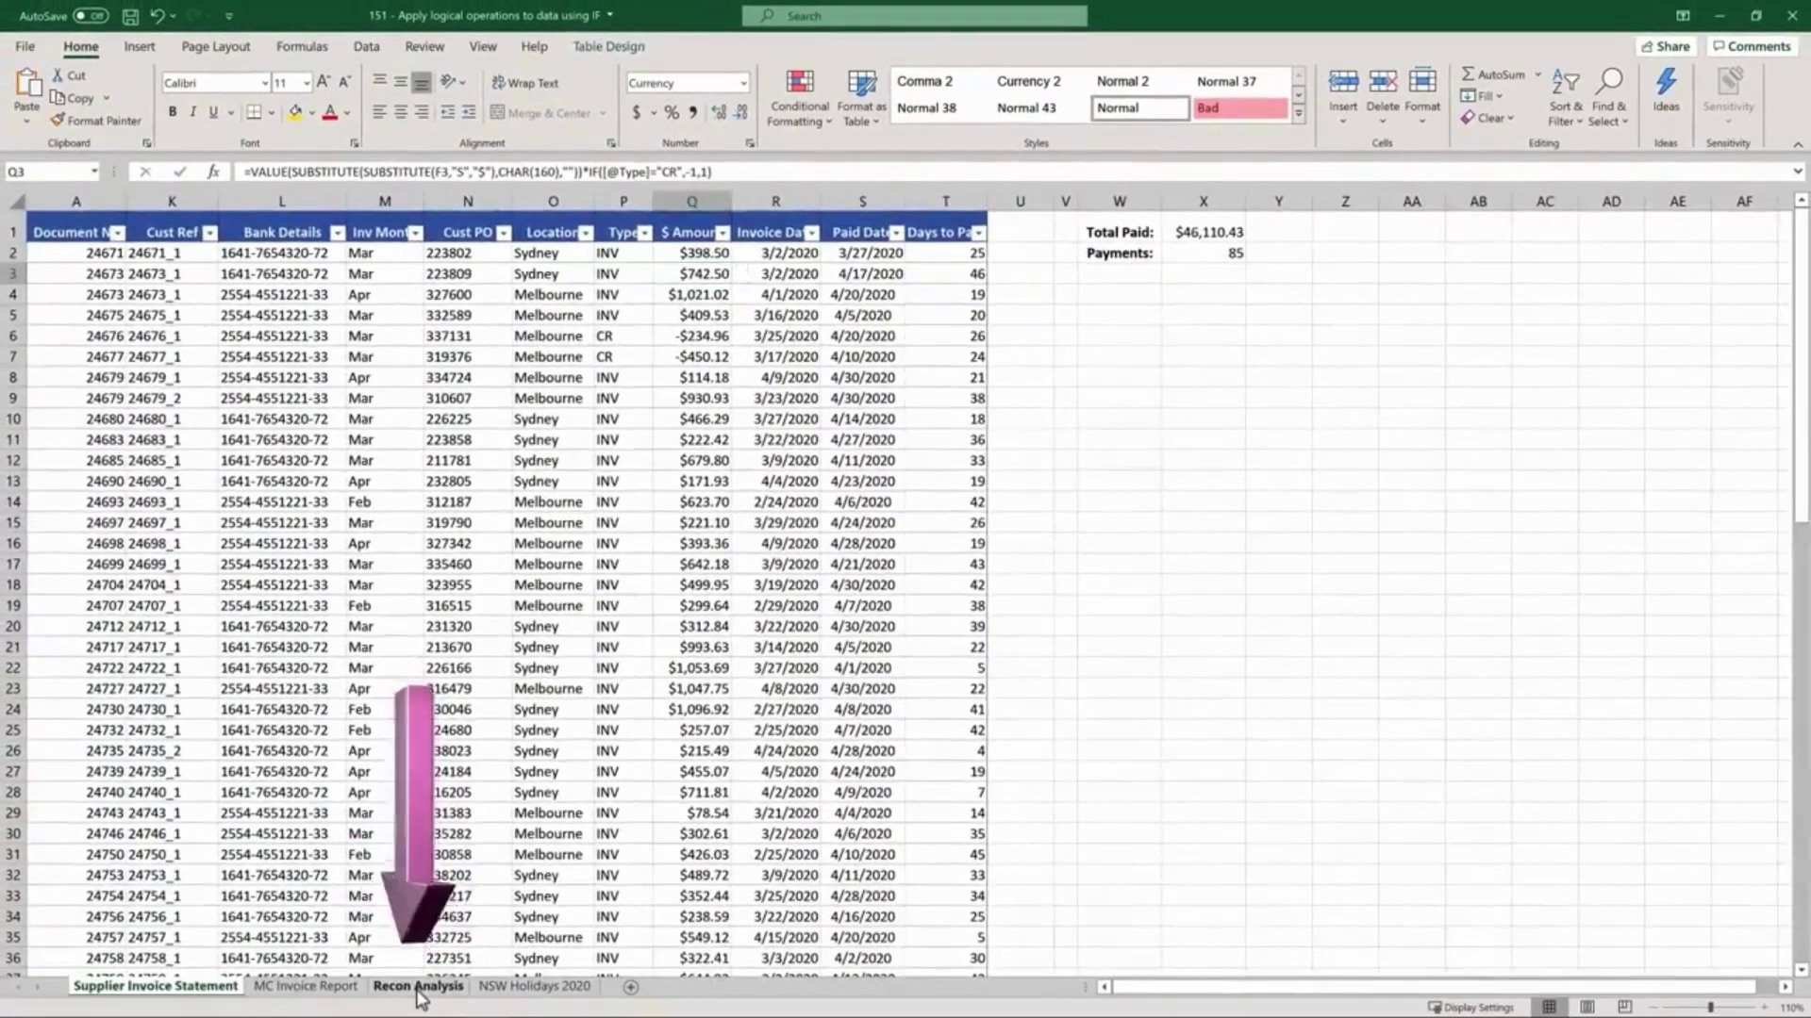
pyautogui.click(421, 987)
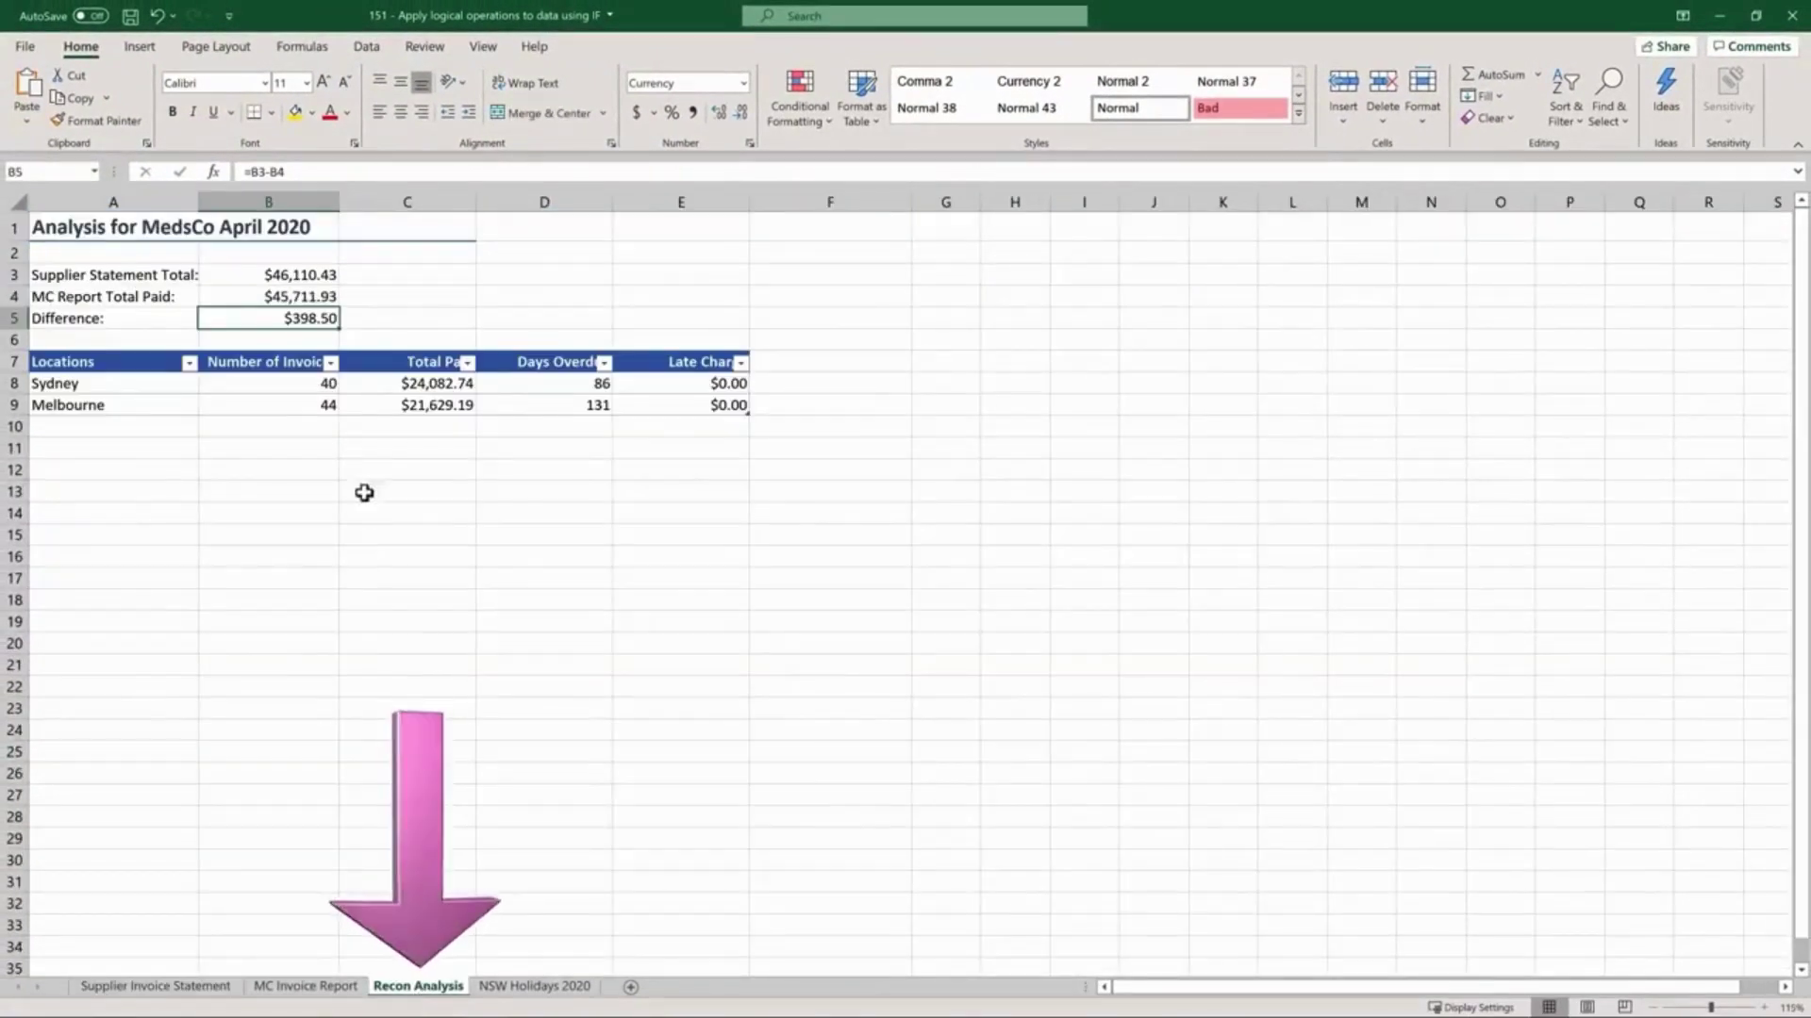